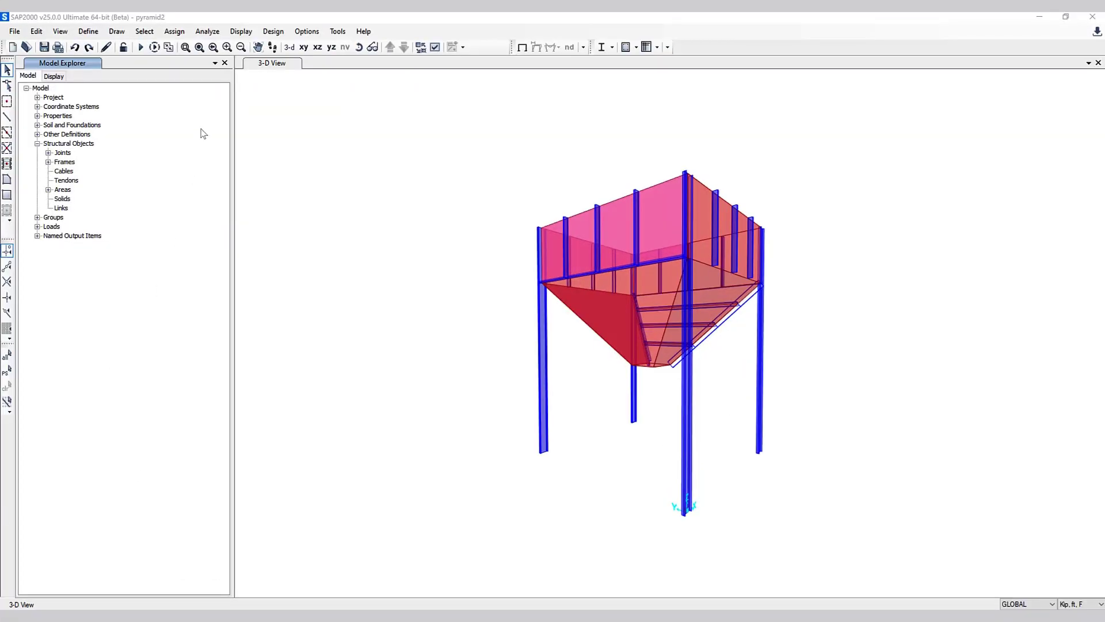
Step: Add a China region steel material, grade Q500 to JGJ/T 483-2020, to the materials list
{"action": "left_click", "coordinate": [89, 32]}
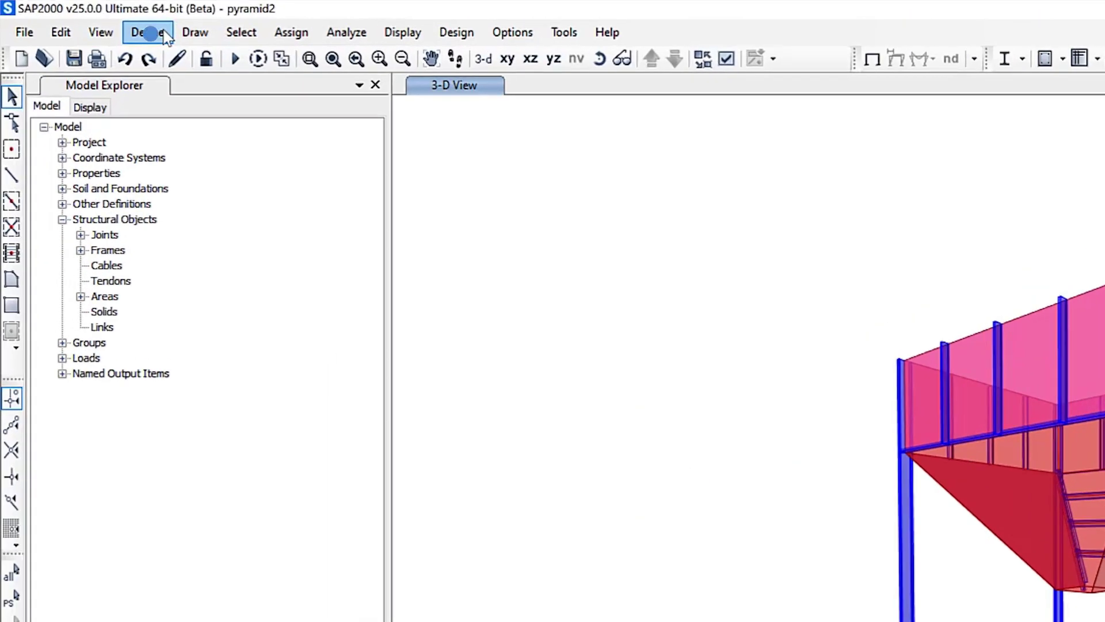
{"action": "left_click", "coordinate": [178, 54]}
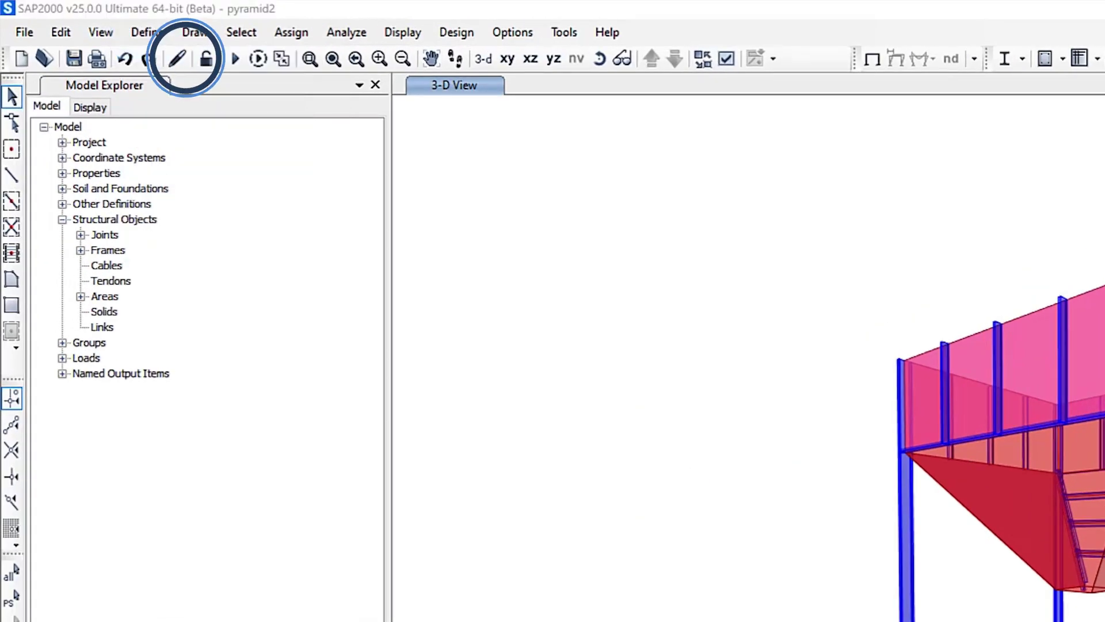
{"action": "left_click", "coordinate": [837, 234]}
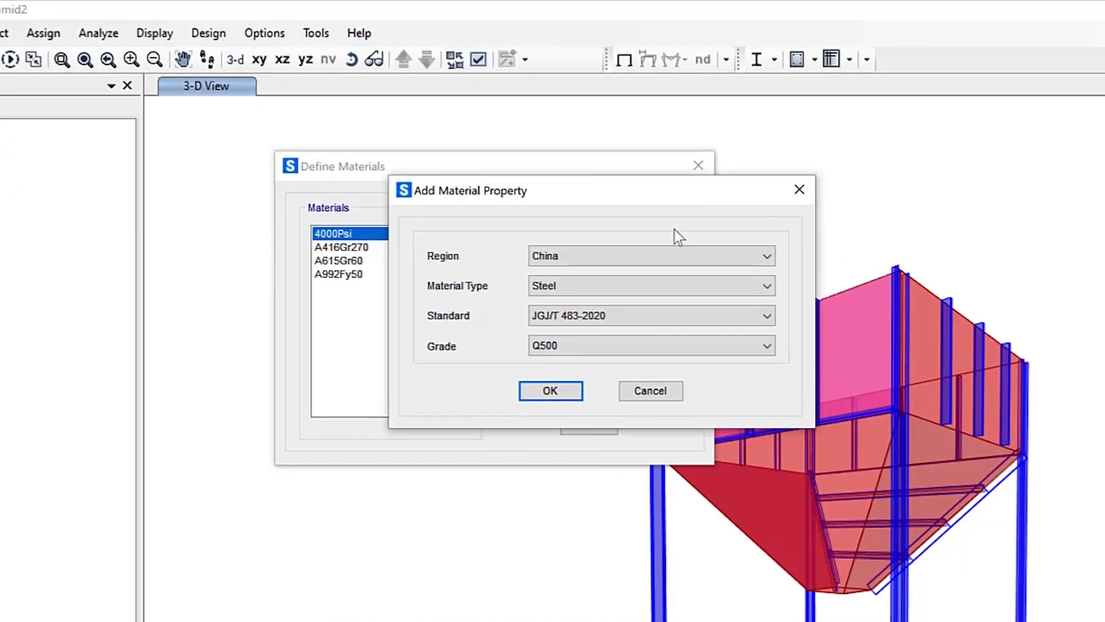
{"action": "left_click", "coordinate": [609, 262]}
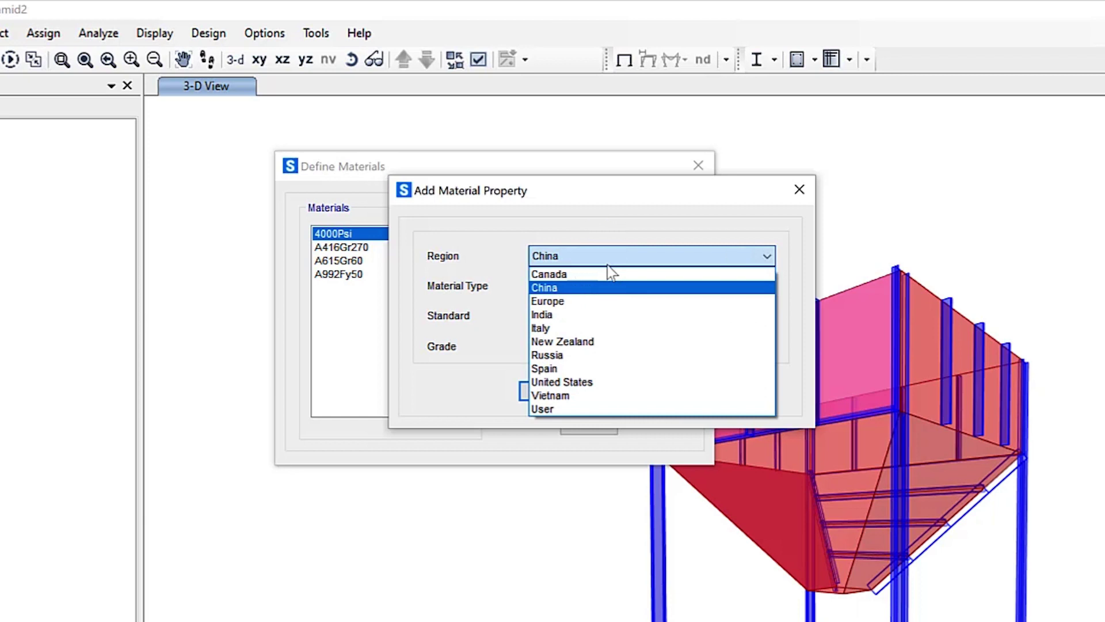
{"action": "left_click", "coordinate": [591, 287]}
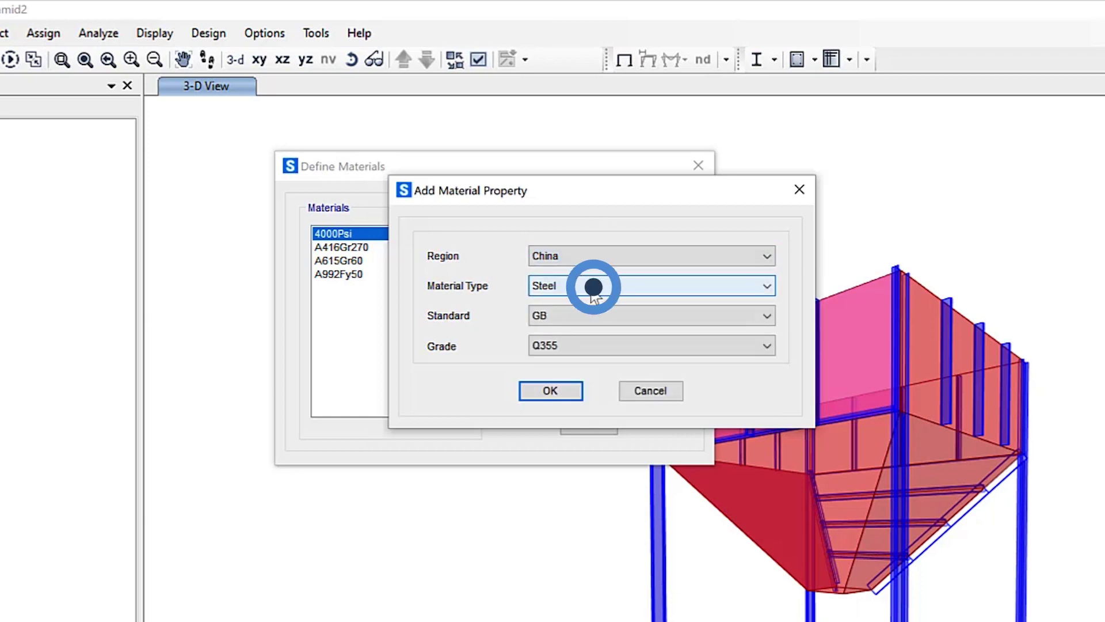
{"action": "left_click", "coordinate": [593, 316]}
{"action": "left_click", "coordinate": [556, 374]}
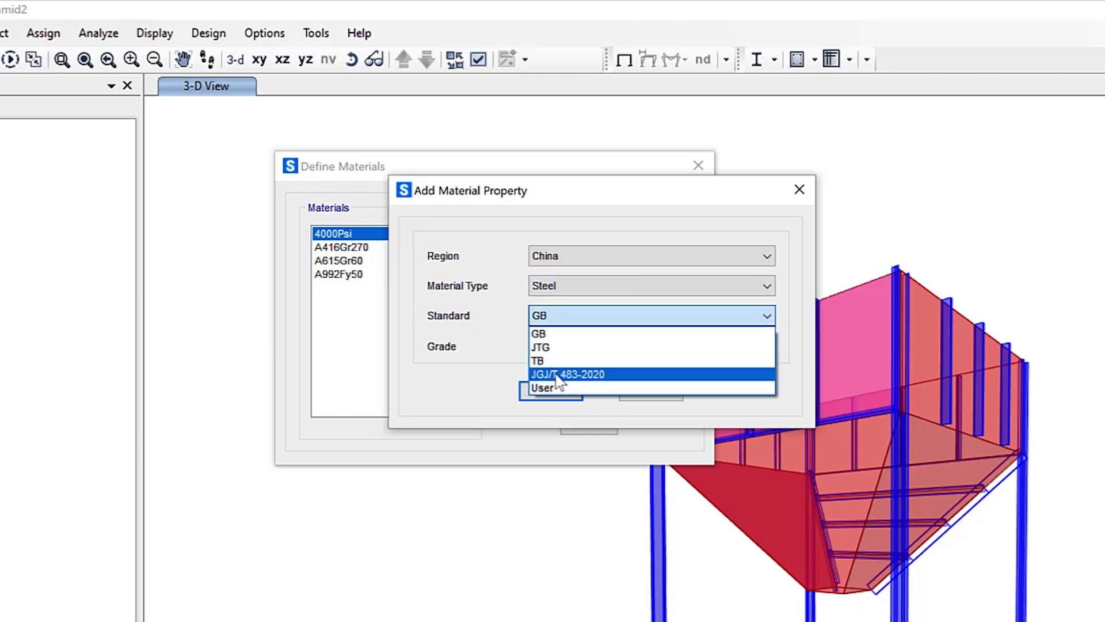
{"action": "left_click", "coordinate": [556, 374]}
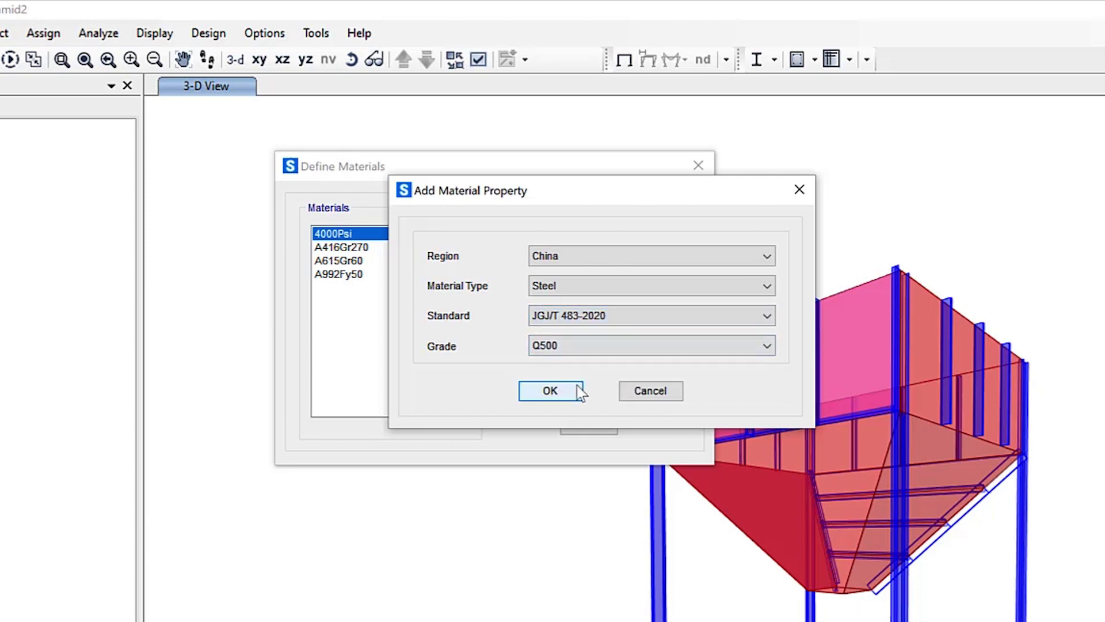
{"action": "left_click", "coordinate": [551, 391]}
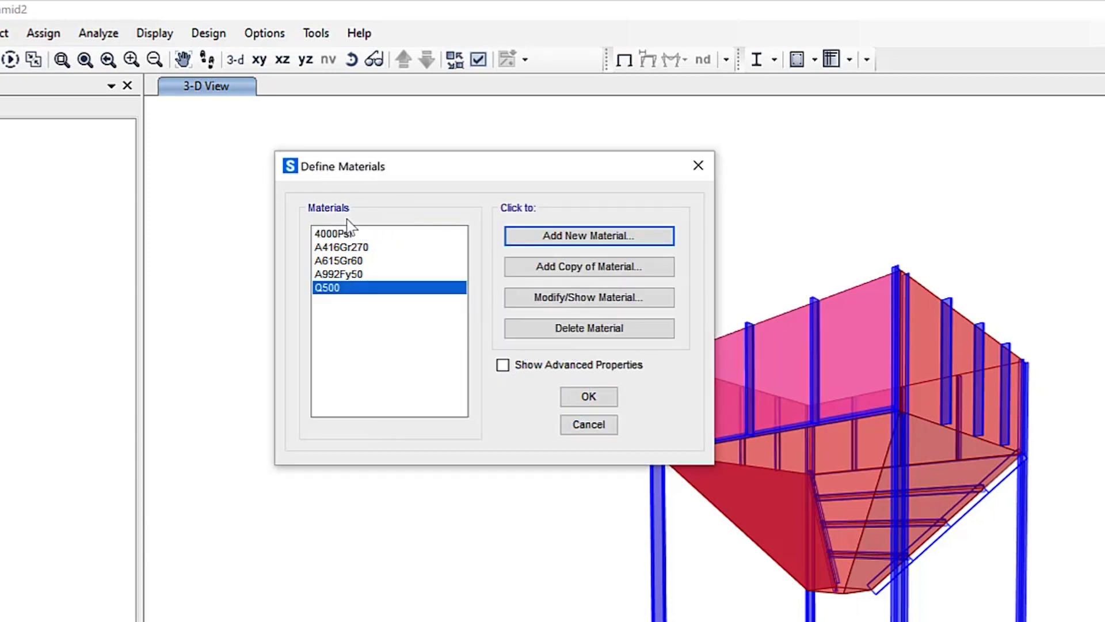
{"action": "left_click", "coordinate": [334, 288]}
Step: Inspect the Q500 material's property data without changes, then close the materials dialogs
{"action": "left_click", "coordinate": [587, 297]}
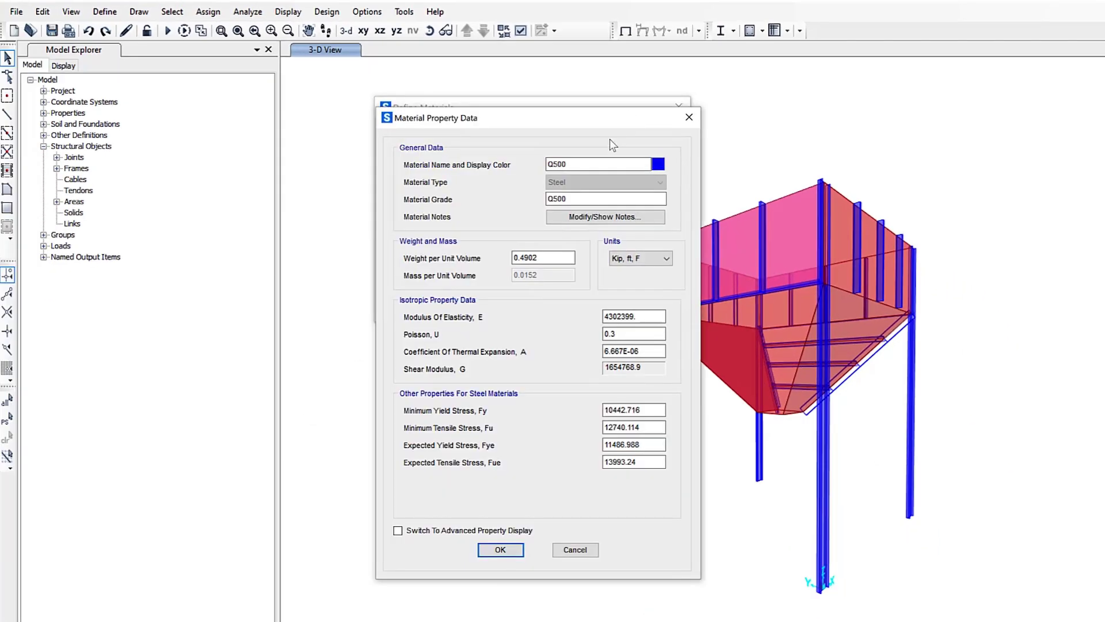
{"action": "left_click", "coordinate": [403, 240]}
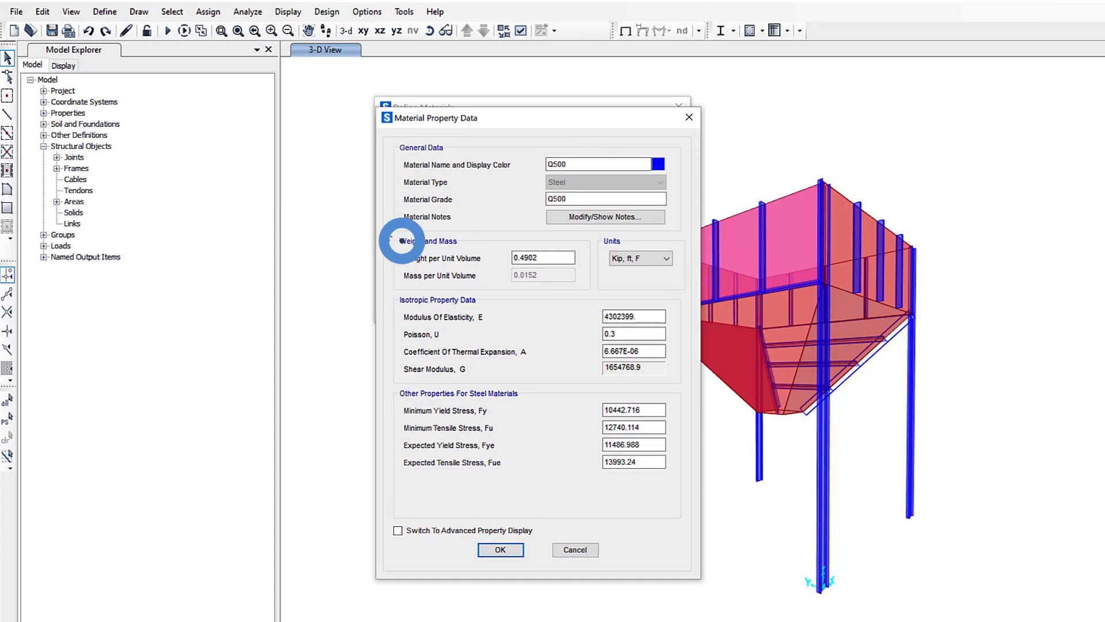
{"action": "left_click", "coordinate": [397, 300]}
{"action": "left_click", "coordinate": [397, 394]}
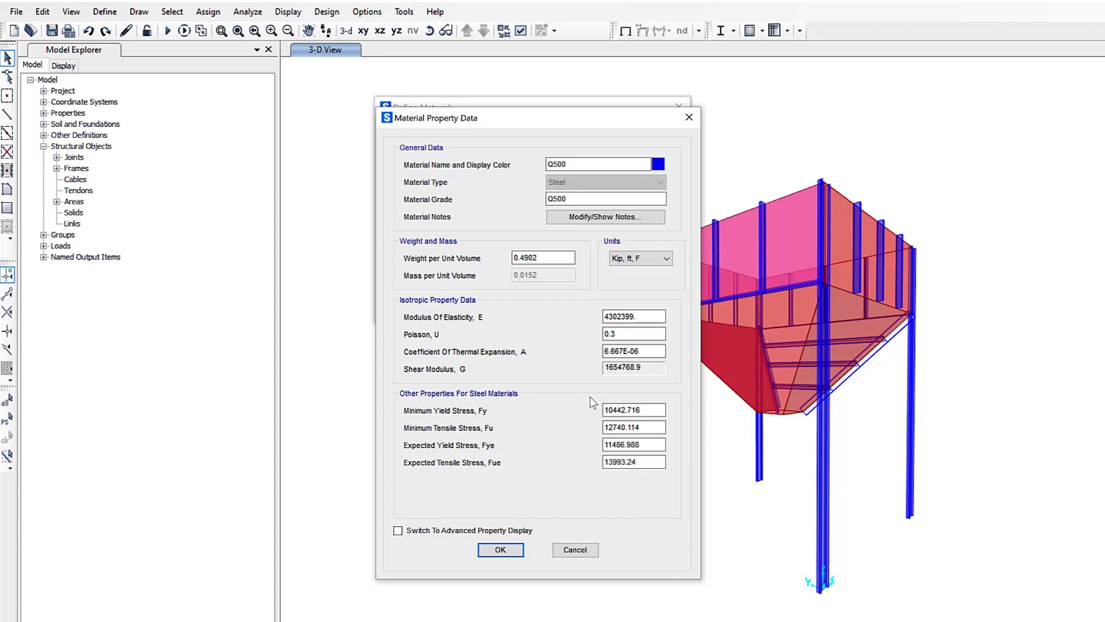
{"action": "left_click", "coordinate": [500, 549]}
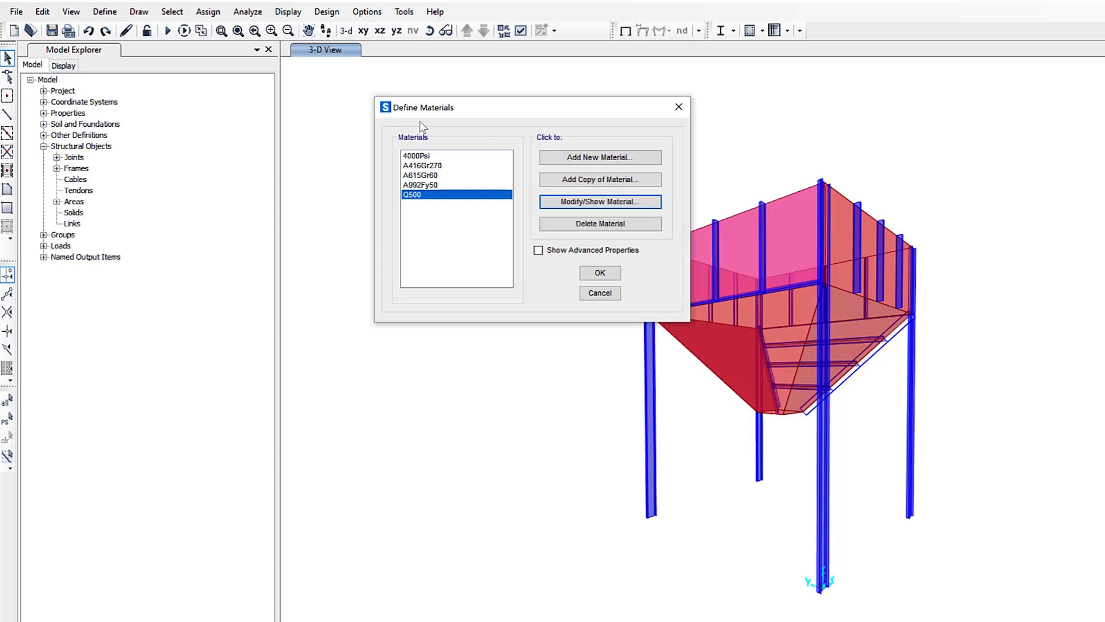
{"action": "left_click", "coordinate": [600, 272]}
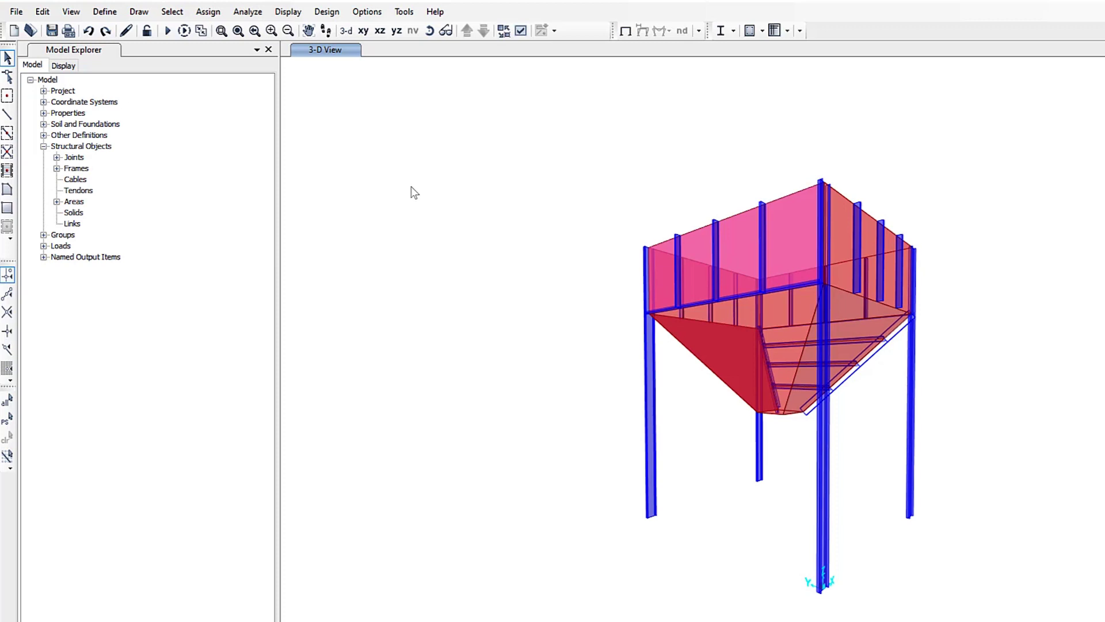
Step: Bring up frame hinge assignment and set the expected hinge length to 1
{"action": "left_click", "coordinate": [209, 12]}
{"action": "left_click", "coordinate": [226, 46]}
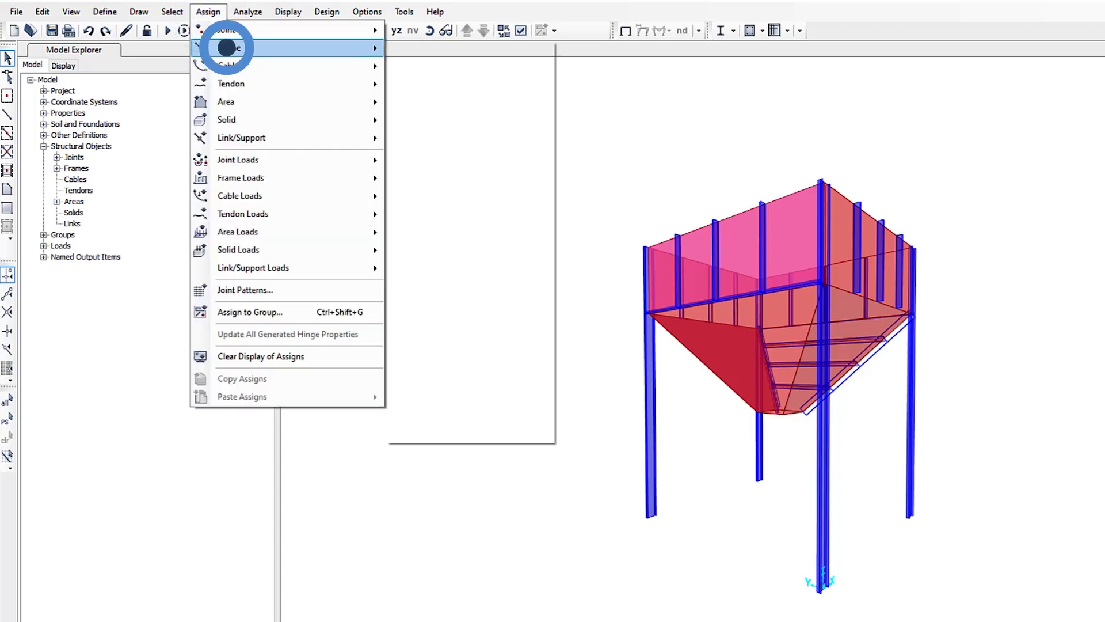
{"action": "left_click", "coordinate": [437, 284]}
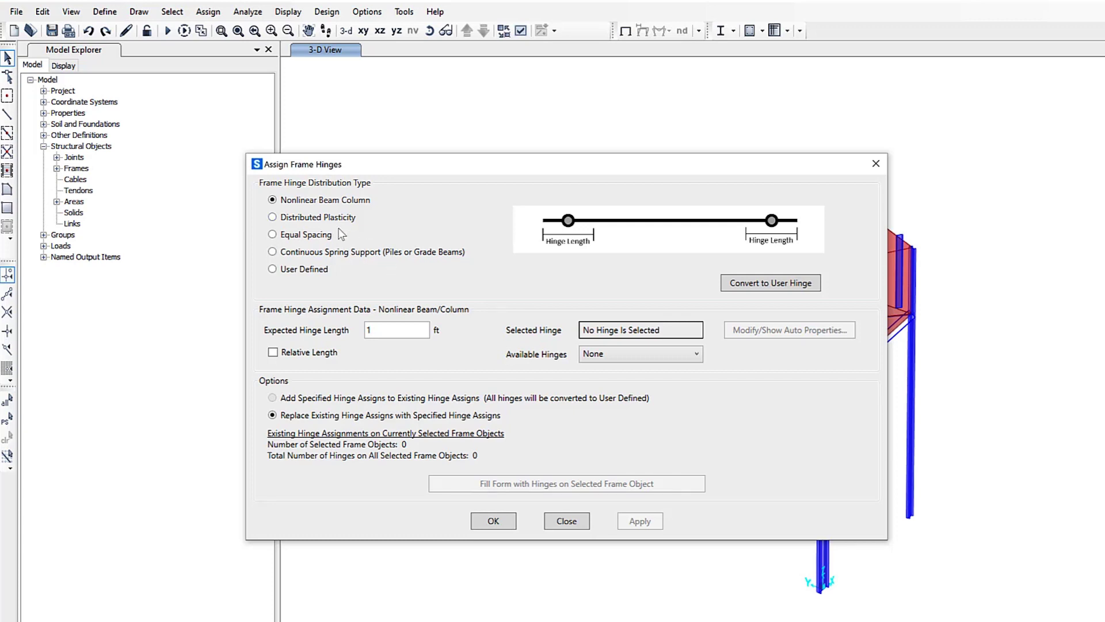
{"action": "left_click", "coordinate": [371, 329]}
{"action": "type", "text": "1"}
Step: Switch the hinge distribution to Distributed Plasticity with 5-point Gauss integration
{"action": "left_click", "coordinate": [619, 358]}
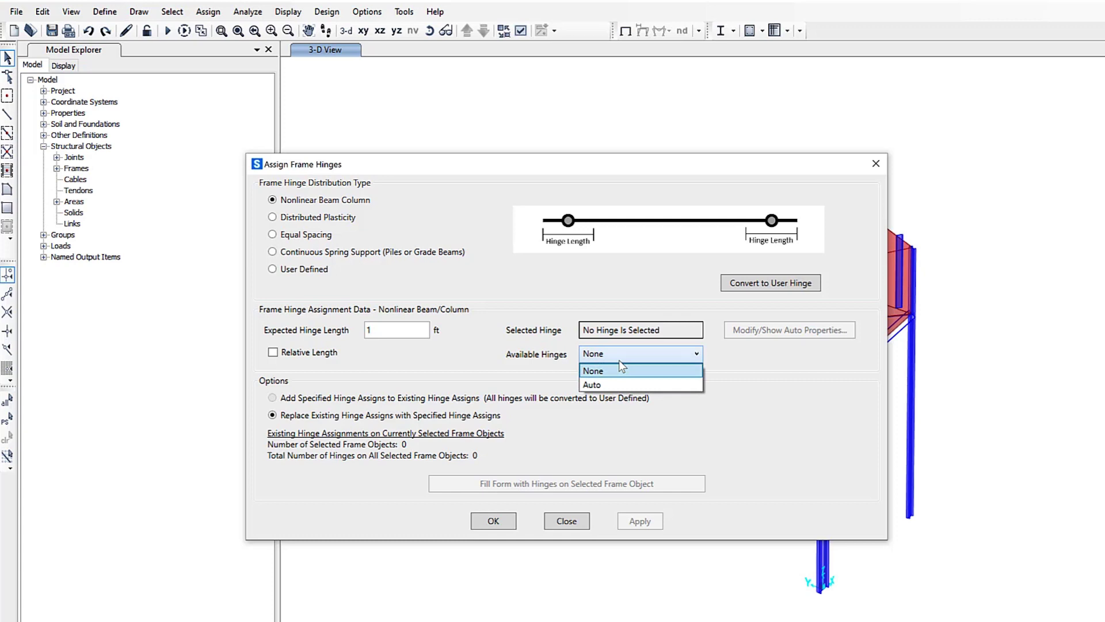
{"action": "left_click", "coordinate": [273, 217]}
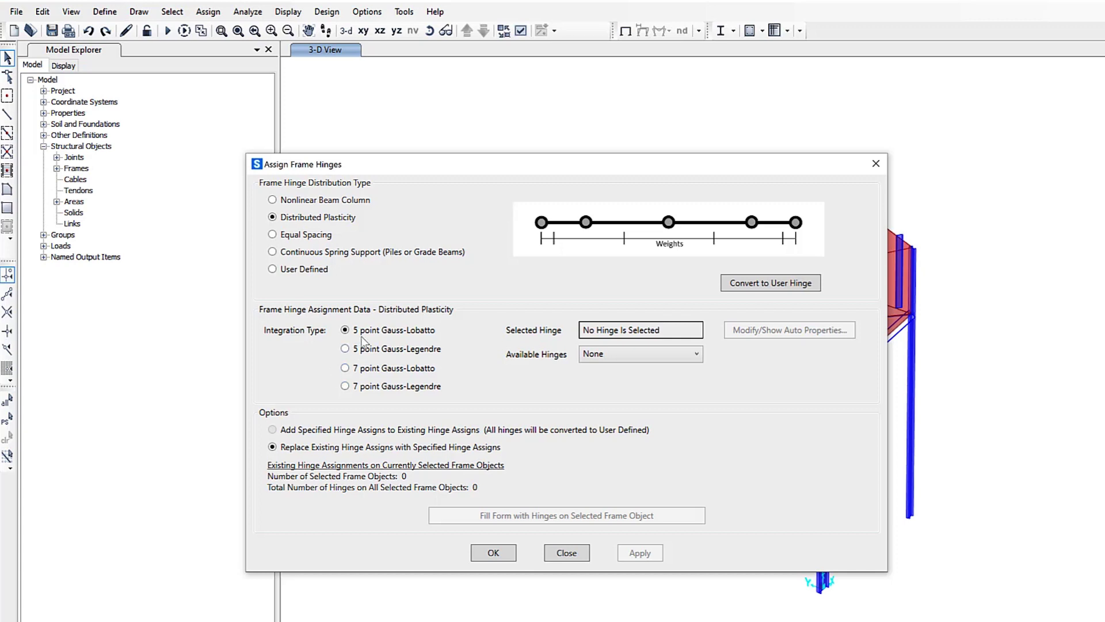
{"action": "left_click", "coordinate": [345, 329]}
Step: Try the 5- and 7-point Gauss-Legendre and Gauss-Lobatto options, then choose Equal Spacing at 4 ft maximum
{"action": "left_click", "coordinate": [345, 348]}
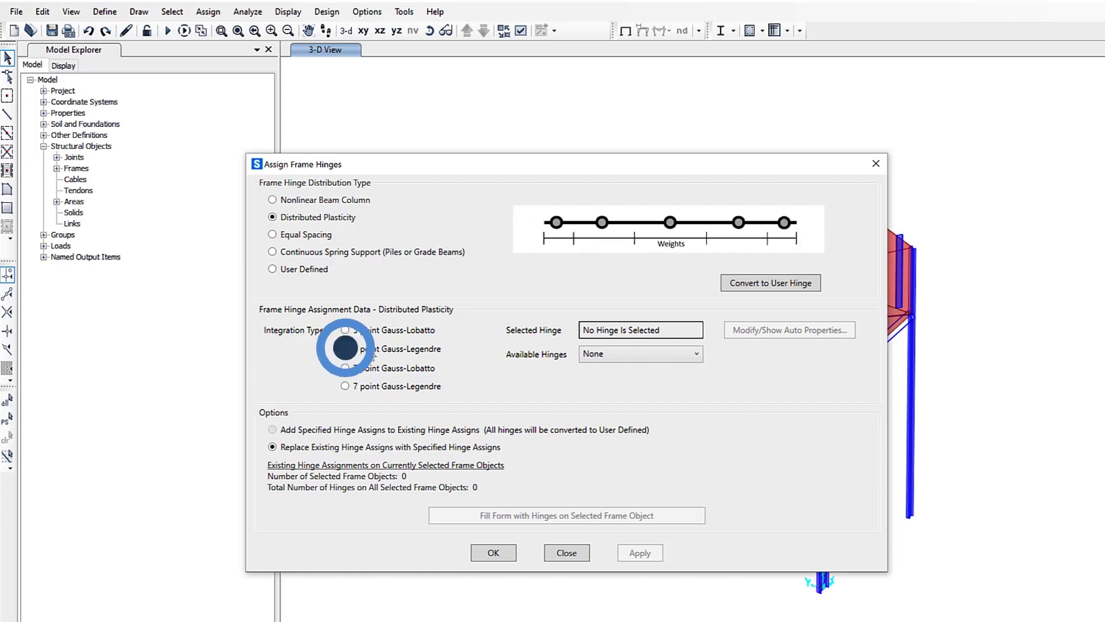
{"action": "left_click", "coordinate": [345, 368]}
{"action": "left_click", "coordinate": [345, 385]}
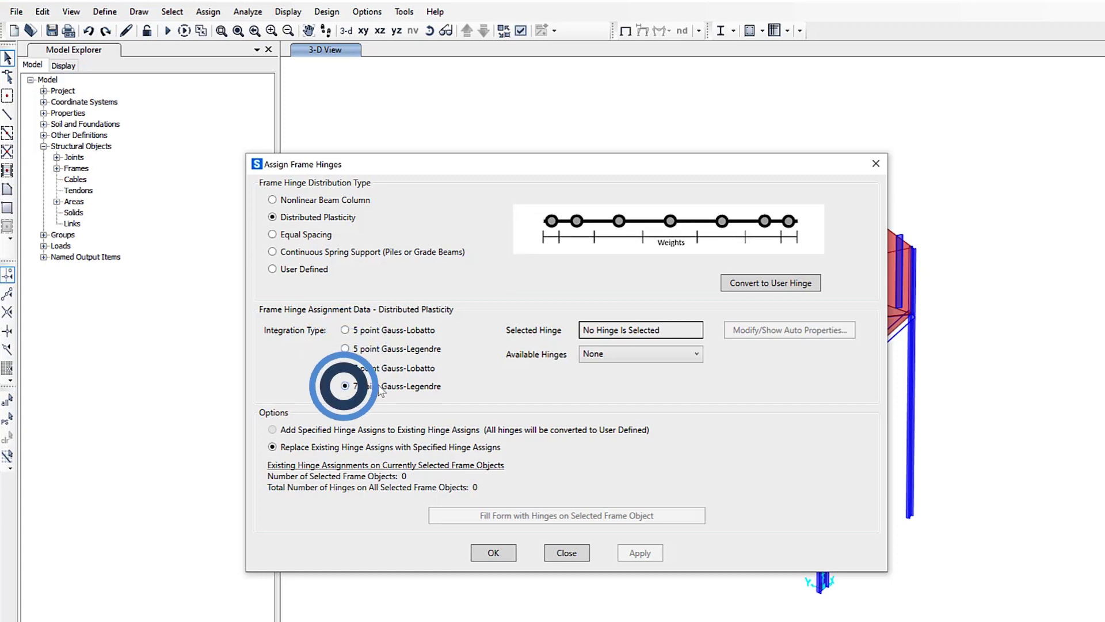
{"action": "left_click", "coordinate": [272, 234]}
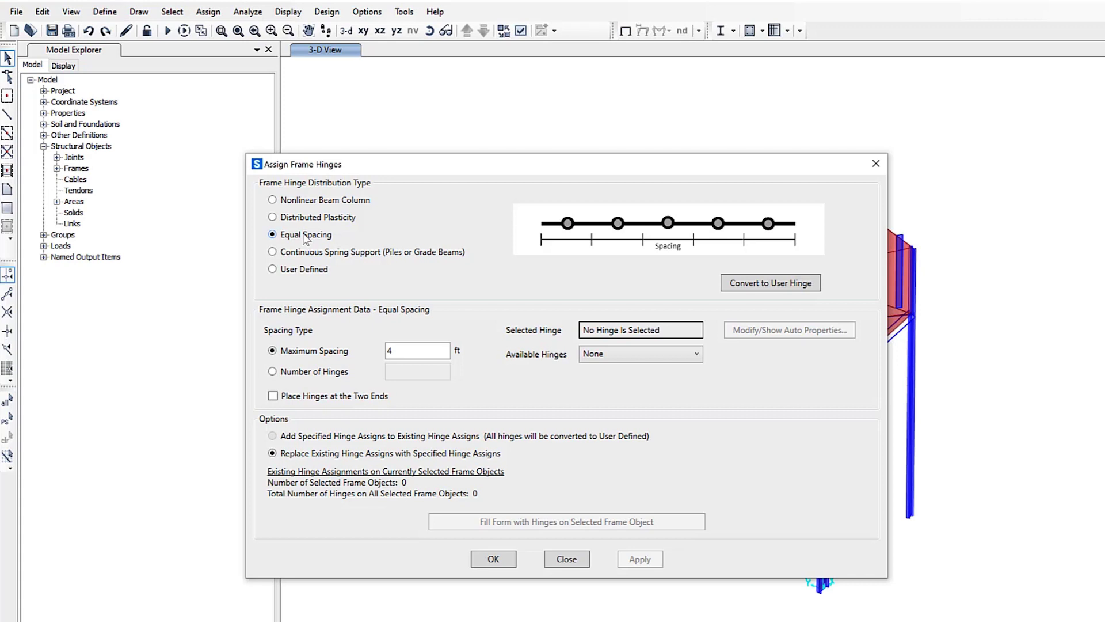
Step: Edit the maximum hinge spacing, add hinges at both frame ends, and try Continuous Spring Support
{"action": "left_click", "coordinate": [422, 354]}
{"action": "left_click", "coordinate": [368, 401]}
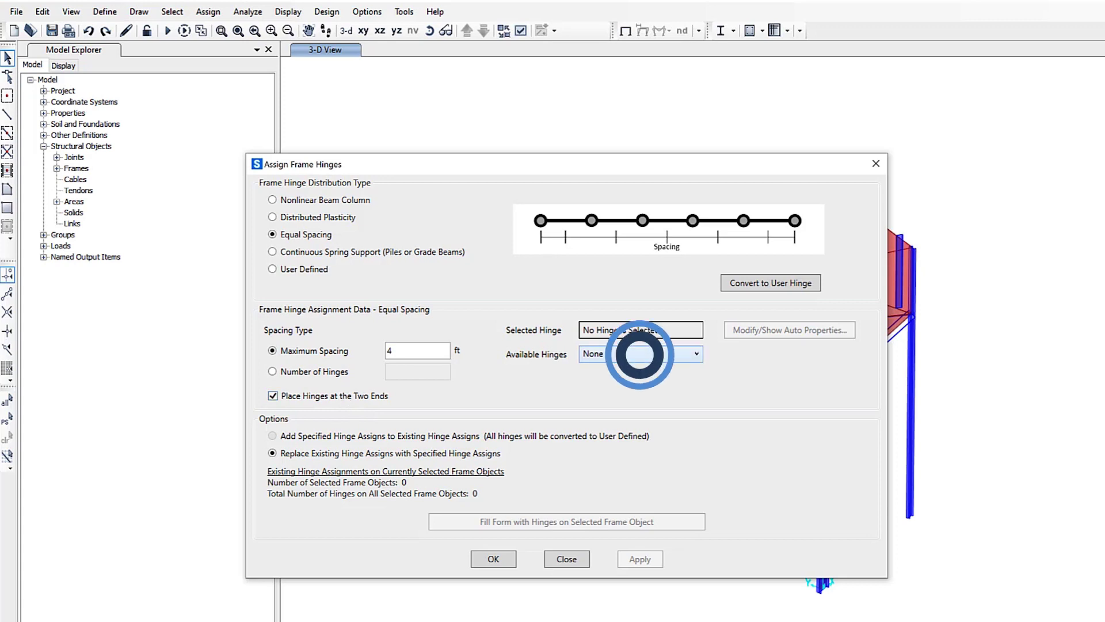
{"action": "left_click", "coordinate": [272, 252]}
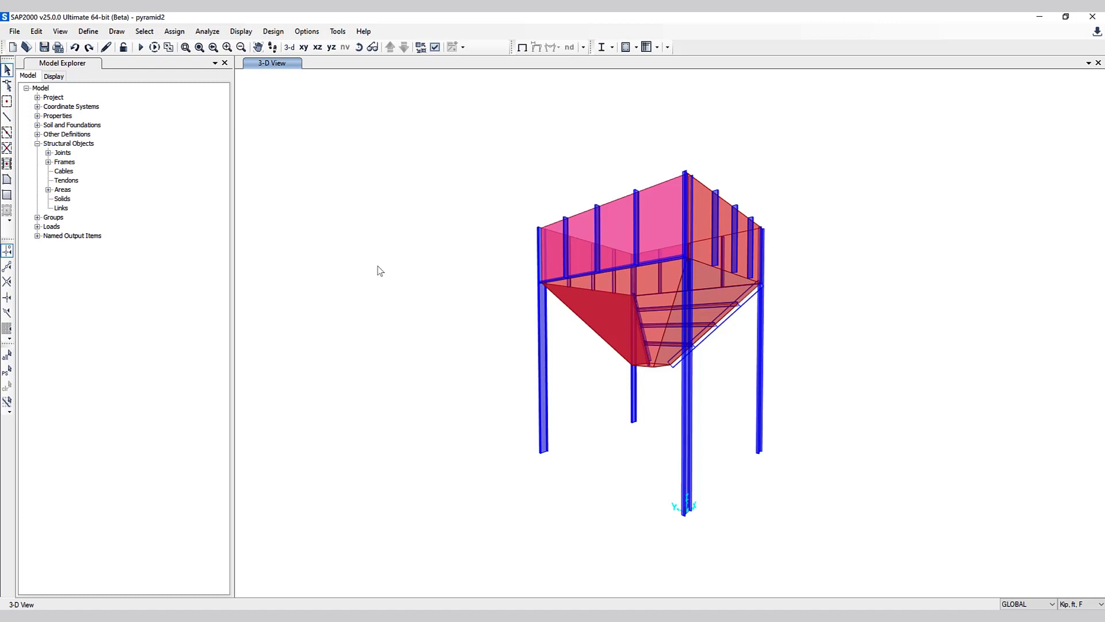
{"action": "left_click", "coordinate": [88, 31]}
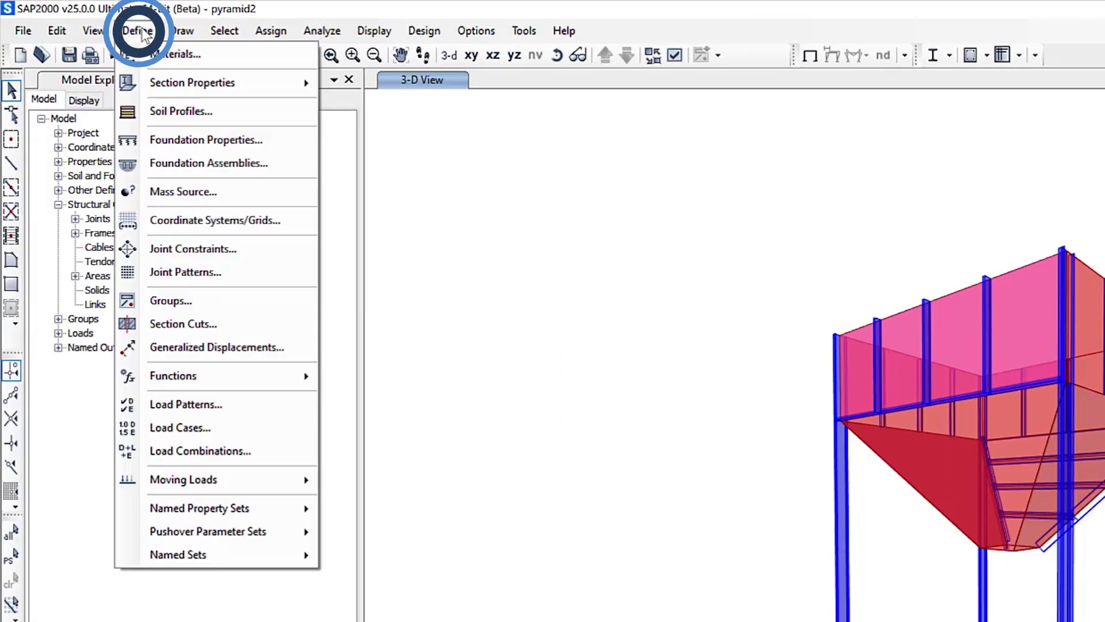
Step: Add a Wind-type load pattern named Wind using ASCE 7-22 auto lateral loads
{"action": "left_click", "coordinate": [221, 403]}
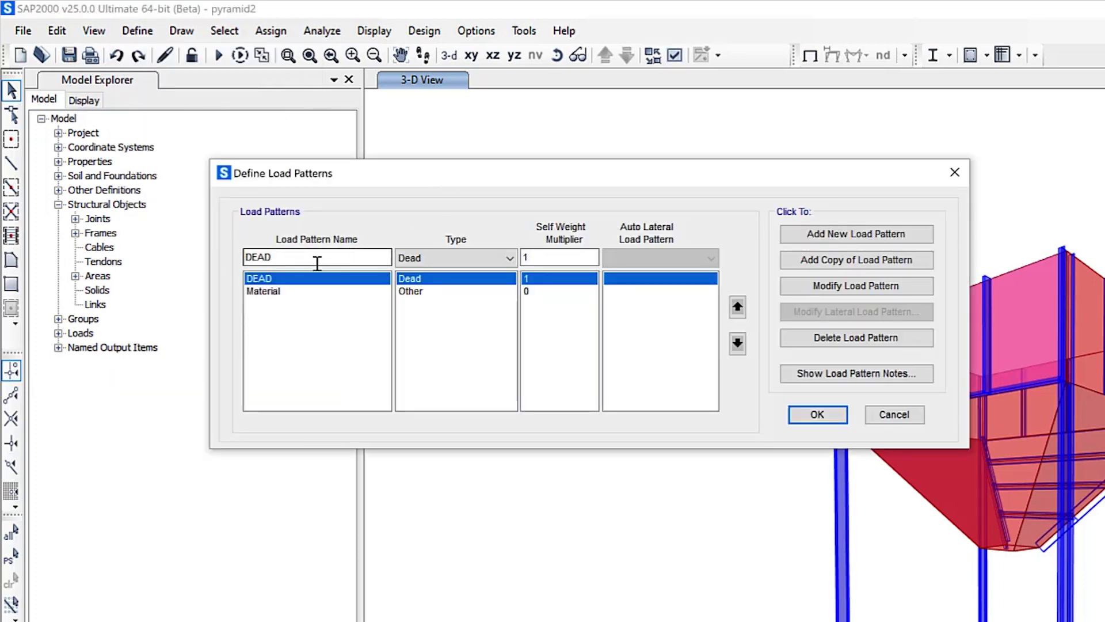
{"action": "double_click", "coordinate": [258, 258]}
{"action": "type", "text": "Wind"}
{"action": "left_click", "coordinate": [456, 257]}
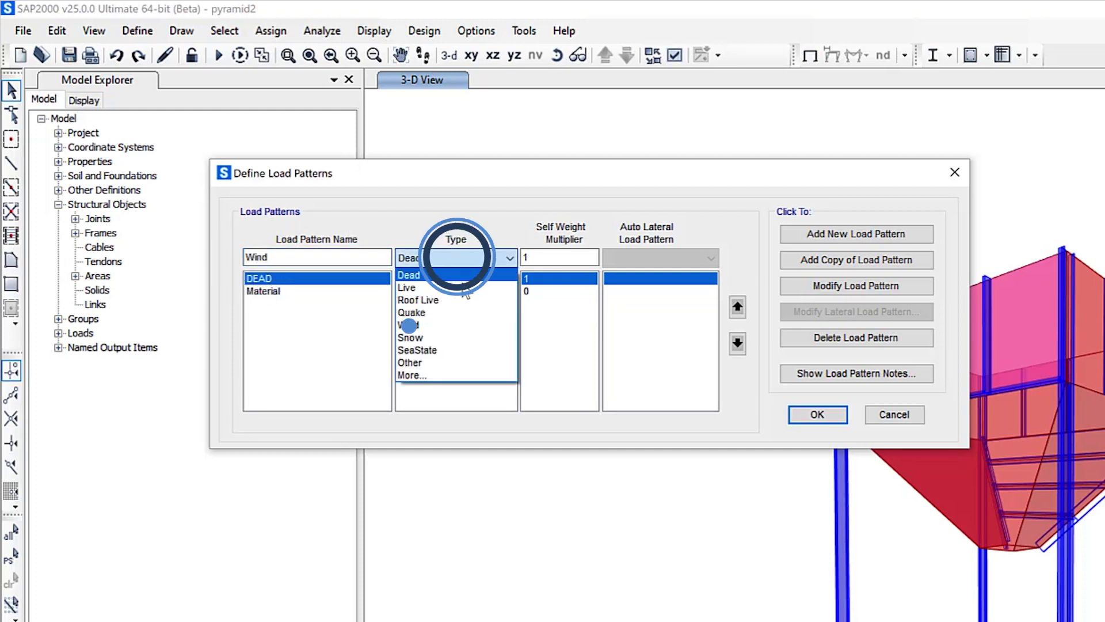
{"action": "left_click", "coordinate": [453, 327]}
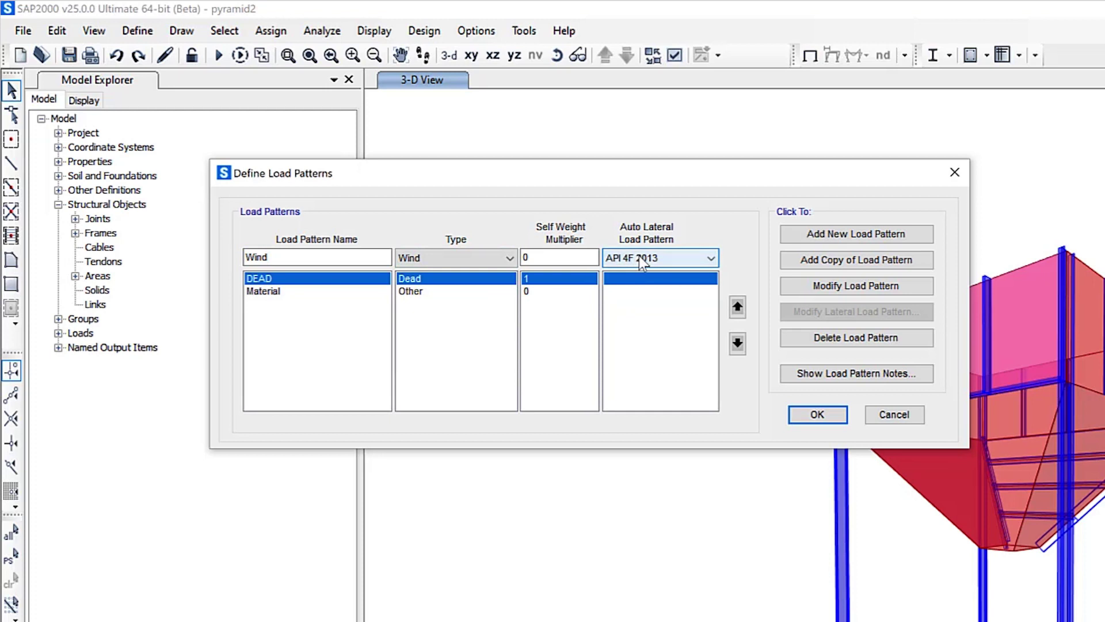
{"action": "left_click", "coordinate": [648, 259]}
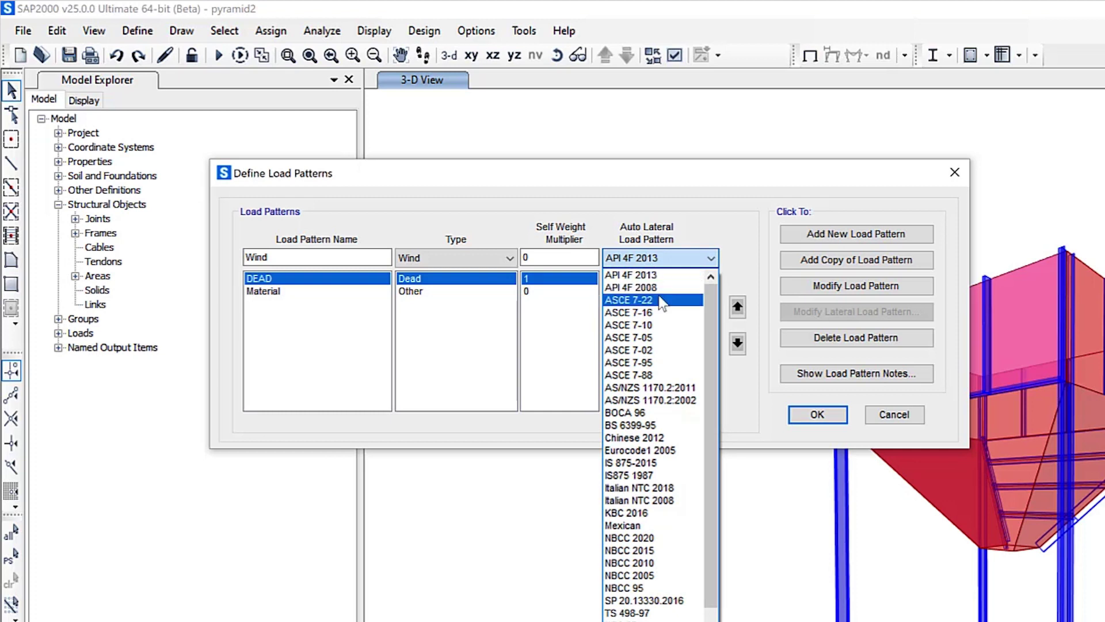
{"action": "left_click", "coordinate": [631, 300]}
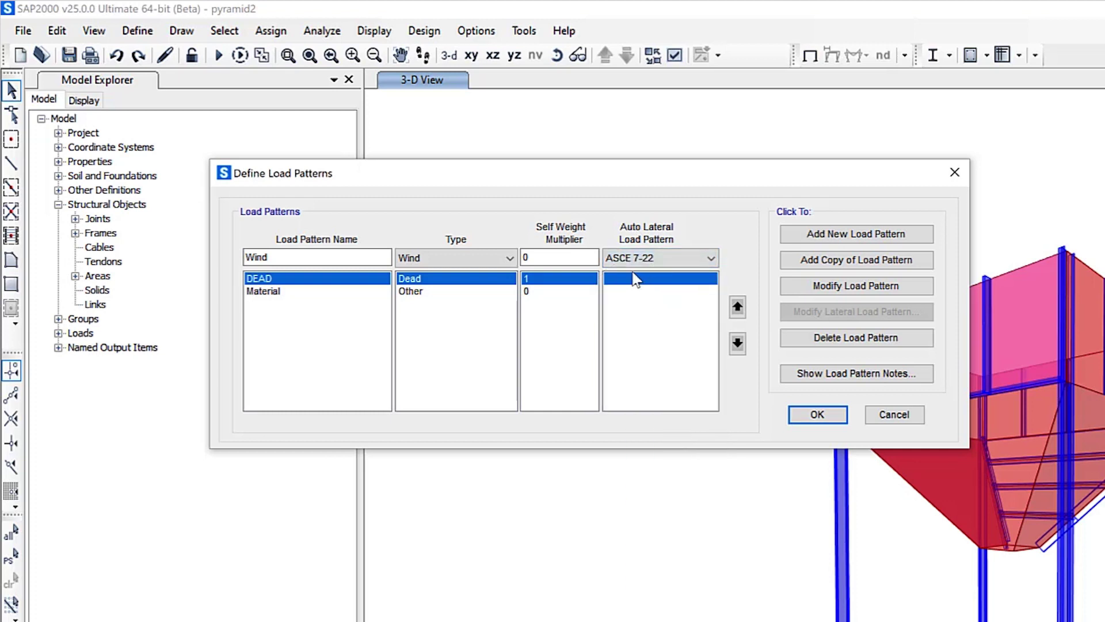
{"action": "left_click", "coordinate": [814, 242]}
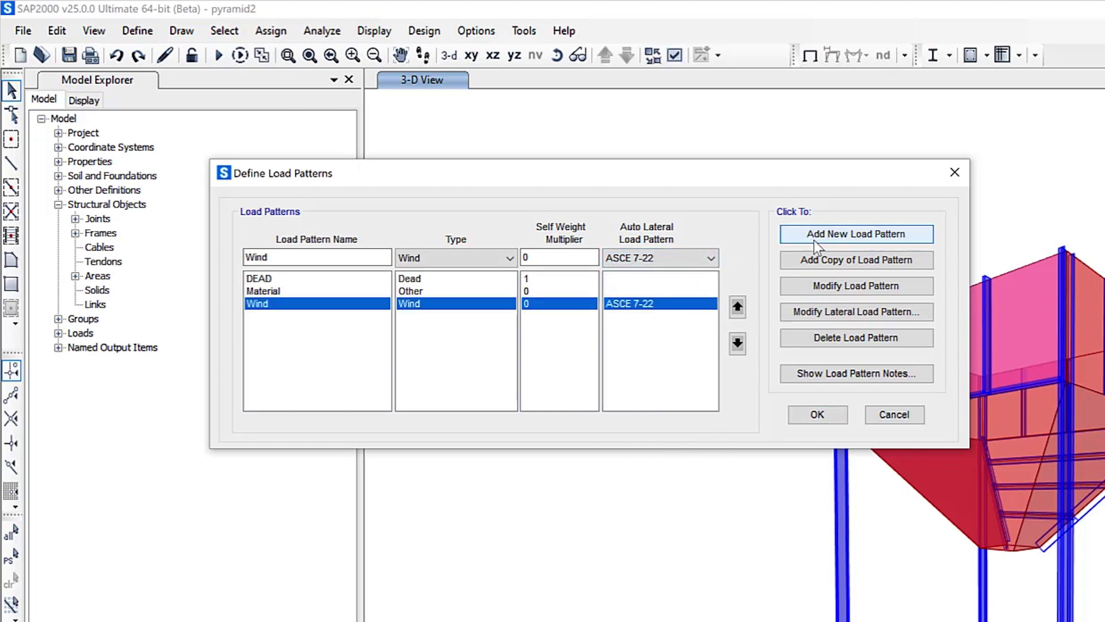
Step: Accept the default ASCE 7-22 wind parameters (70 mph, Exposure B) for the Wind pattern
{"action": "left_click", "coordinate": [814, 312]}
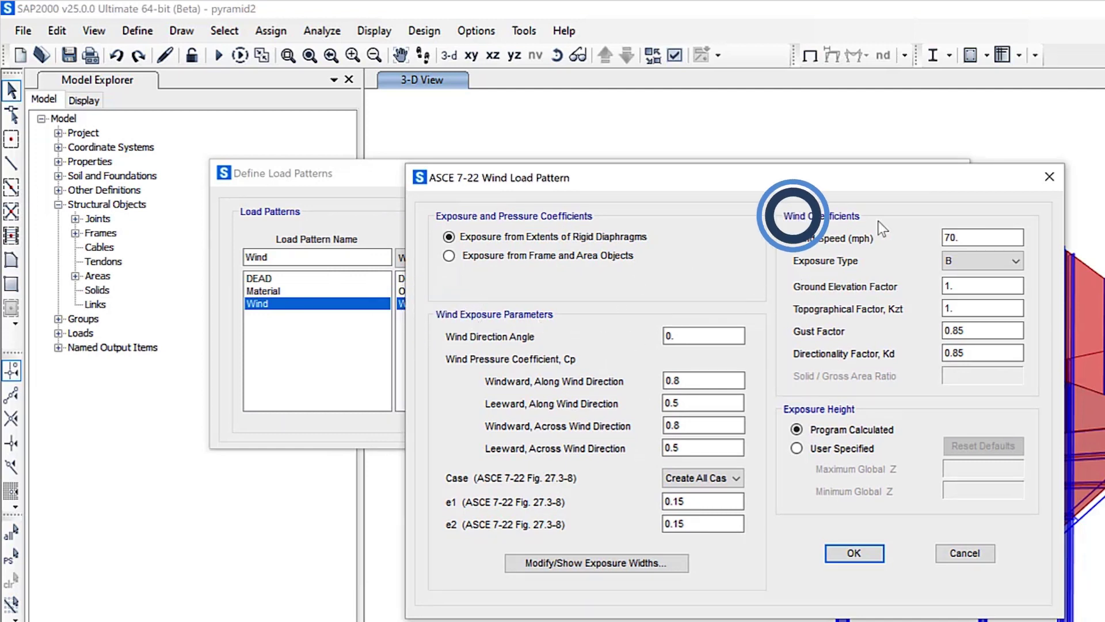
{"action": "left_click", "coordinate": [873, 557]}
{"action": "double_click", "coordinate": [259, 257]}
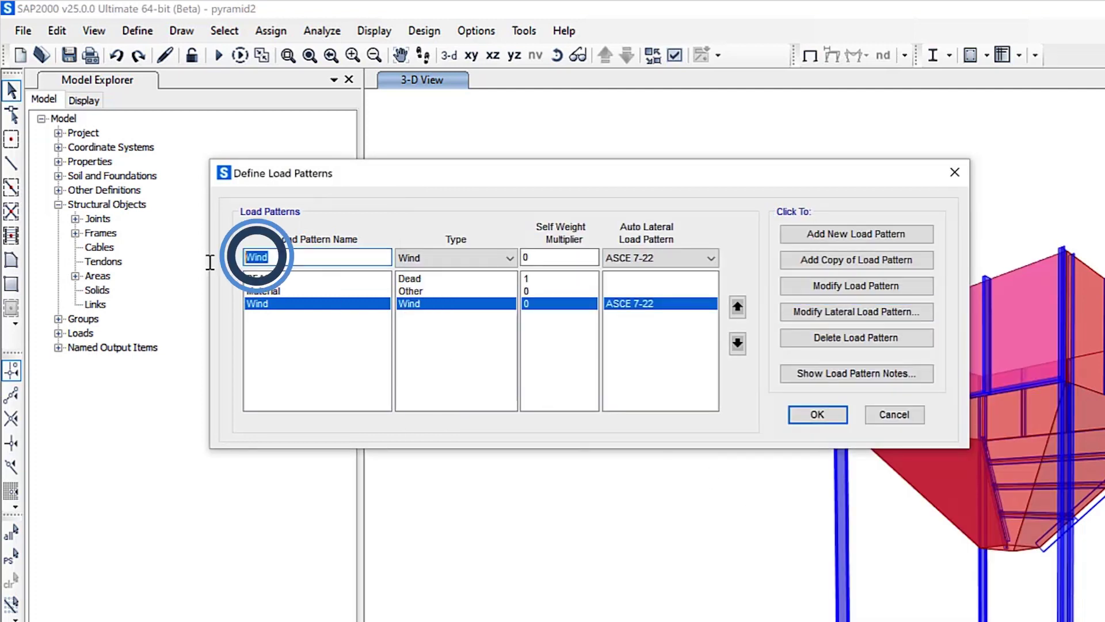
Step: Add a Quake pattern named Seismic with NBCC 2020 loads, accepting Steel Moment Frame, Rd 5, Ro 1.5
{"action": "type", "text": "Seismic"}
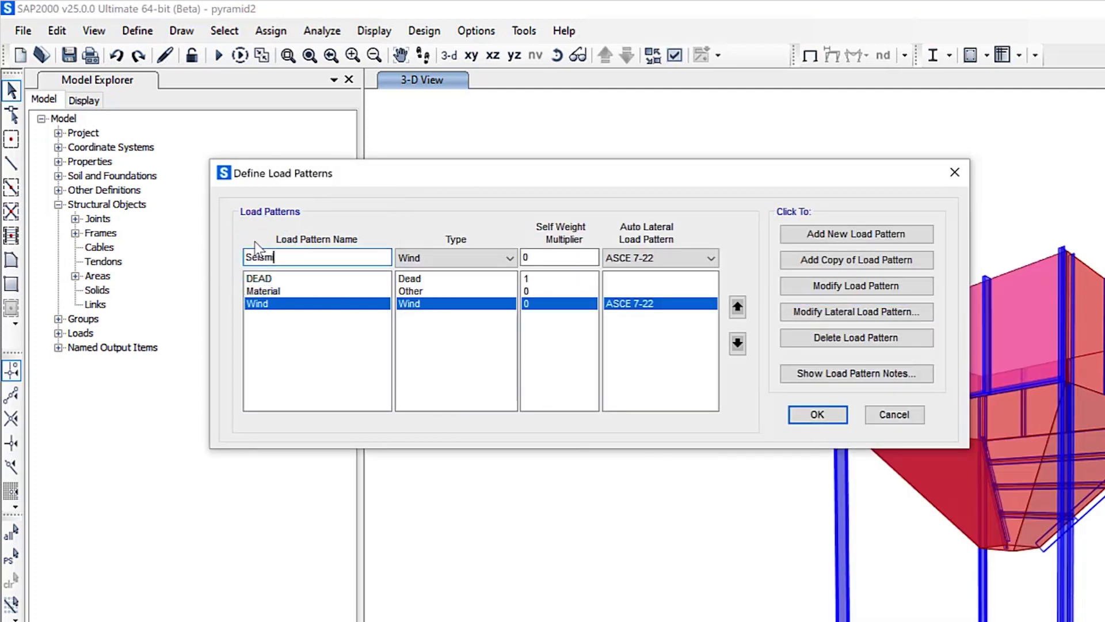
{"action": "left_click", "coordinate": [460, 258]}
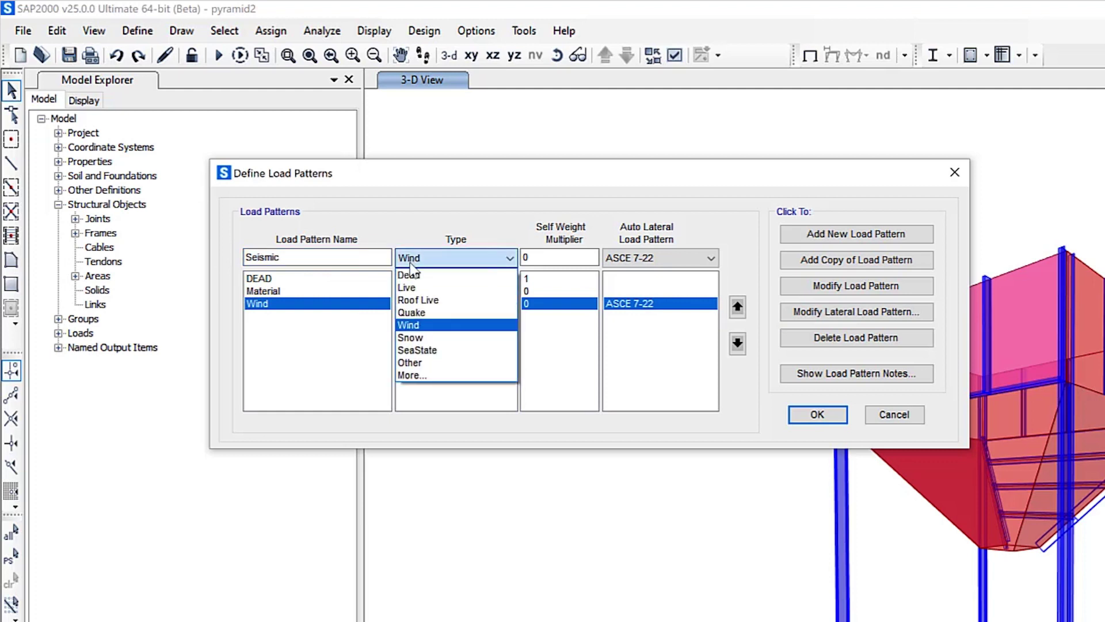
{"action": "left_click", "coordinate": [415, 312]}
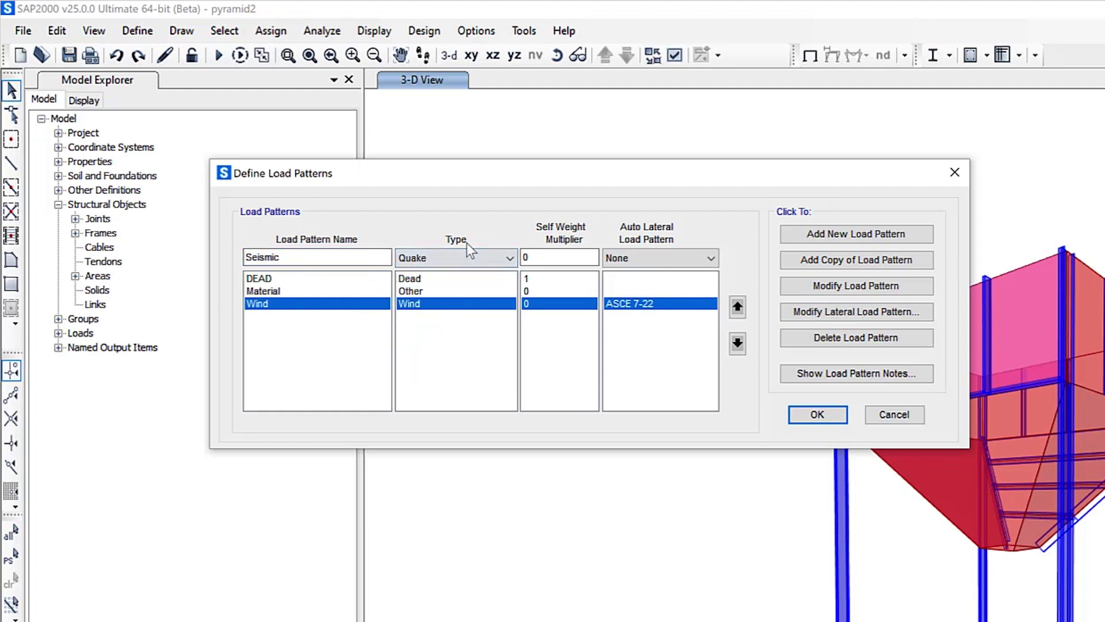
{"action": "left_click", "coordinate": [629, 258]}
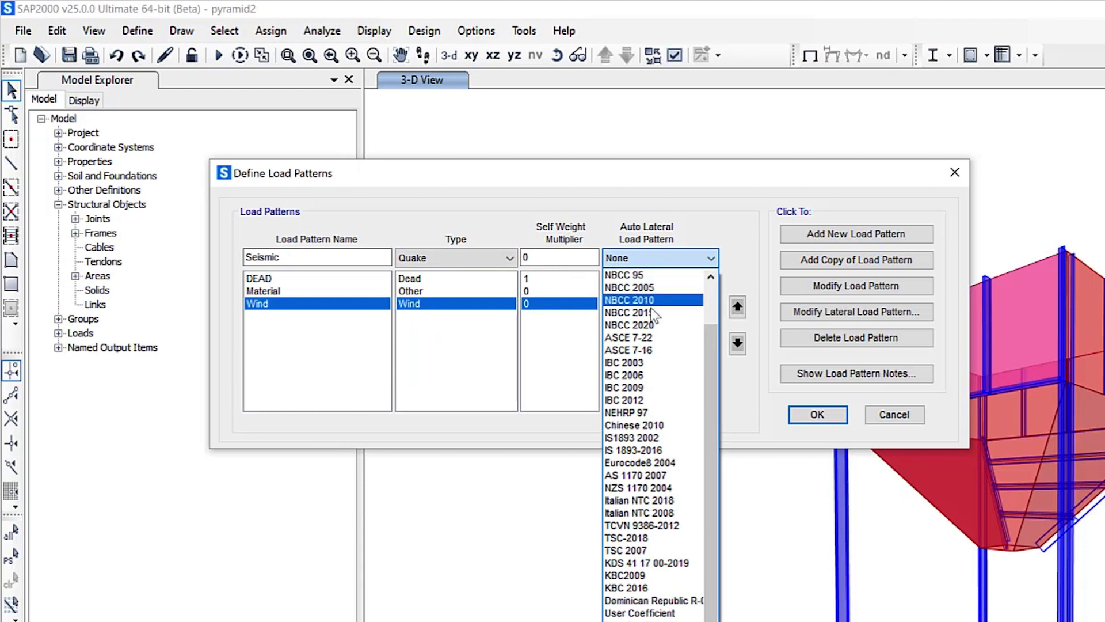
{"action": "left_click", "coordinate": [633, 337]}
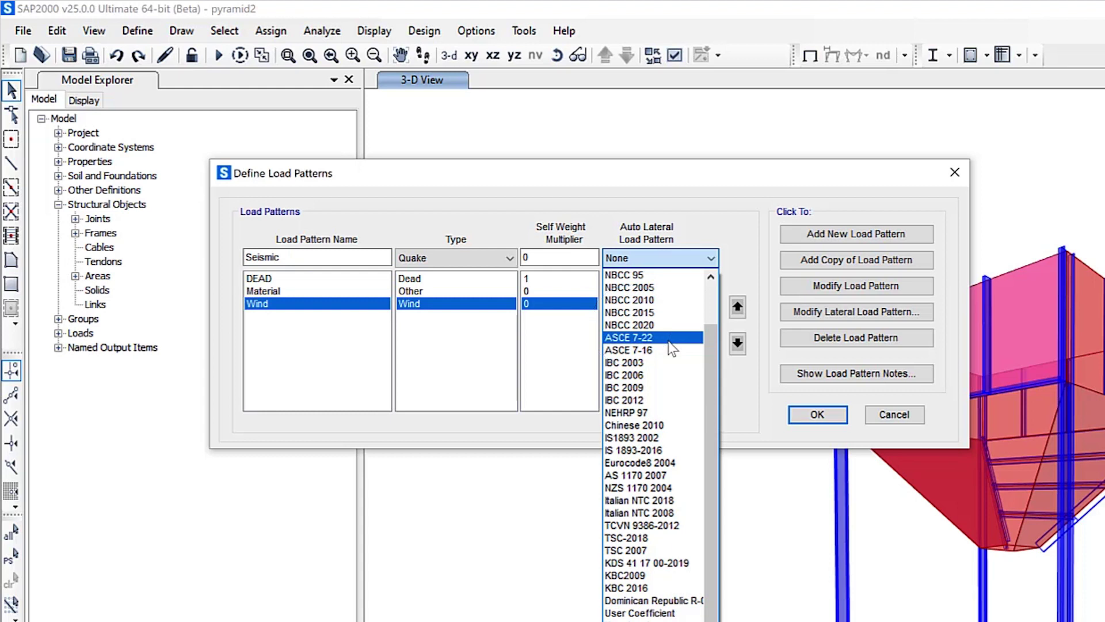
{"action": "left_click", "coordinate": [669, 338]}
{"action": "left_click", "coordinate": [808, 236]}
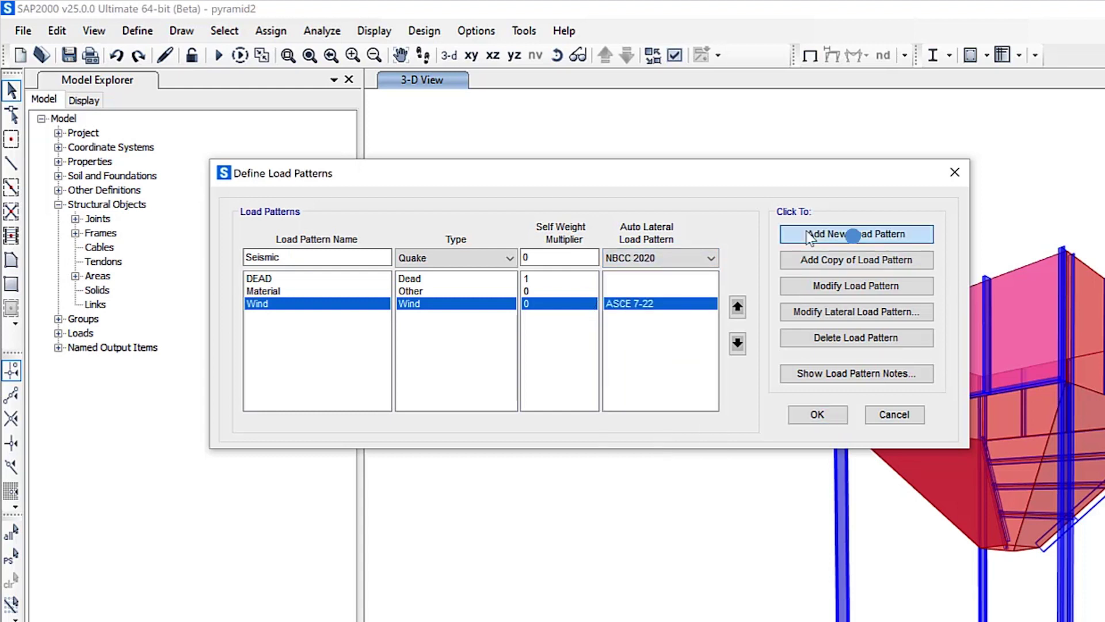
{"action": "left_click", "coordinate": [821, 313]}
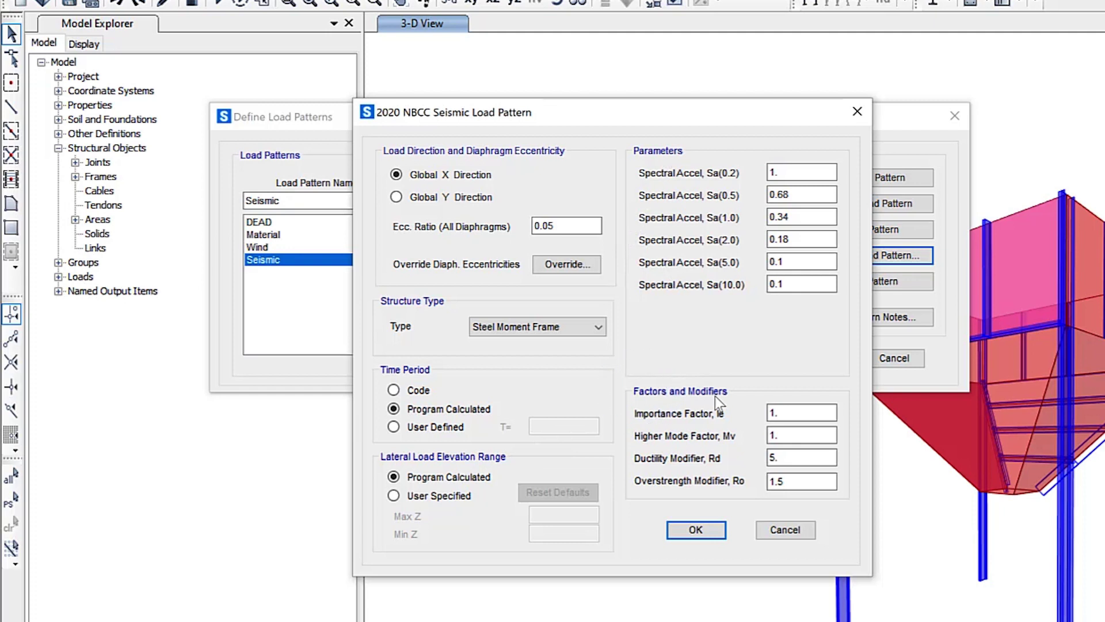
{"action": "left_click", "coordinate": [696, 529]}
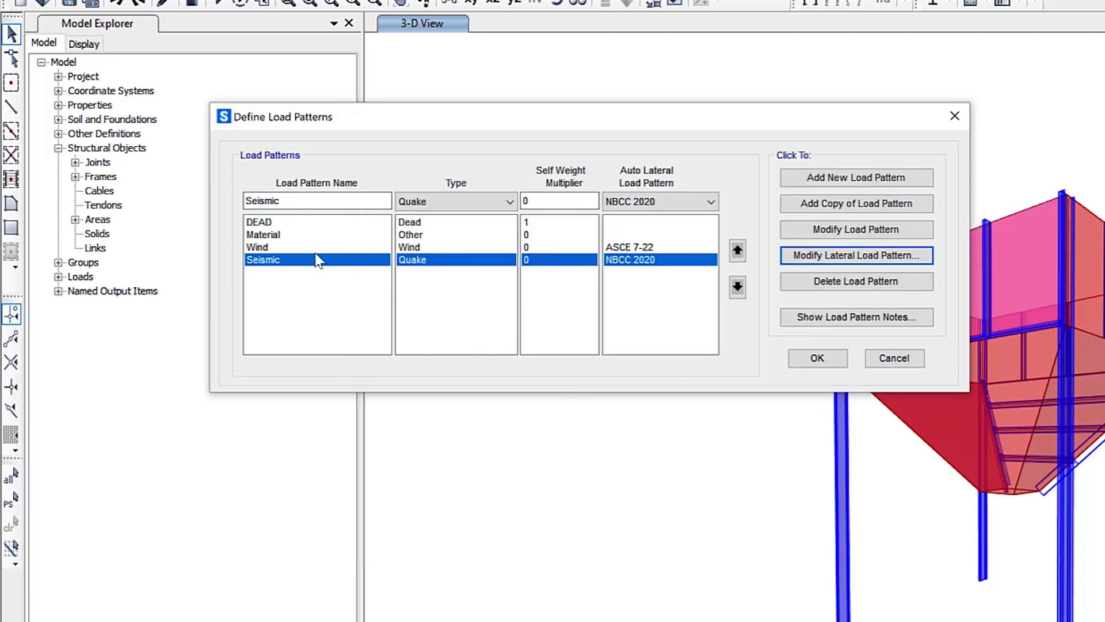
Step: Change the Wind pattern's auto lateral load code from ASCE 7-22 to NBCC 2015
{"action": "left_click", "coordinate": [287, 247]}
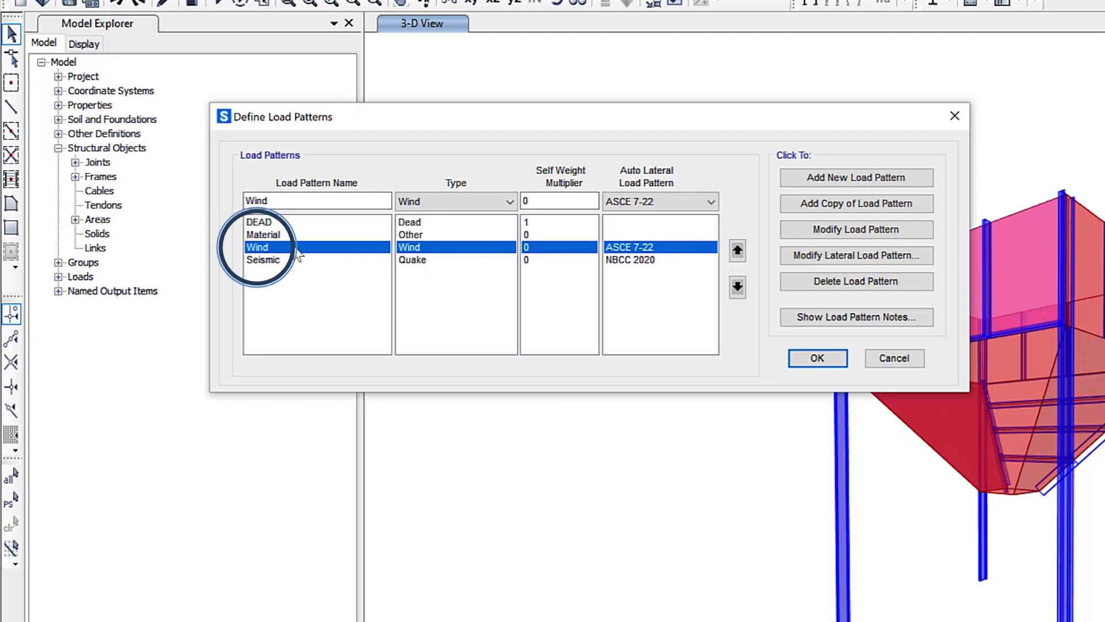
{"action": "left_click", "coordinate": [661, 199]}
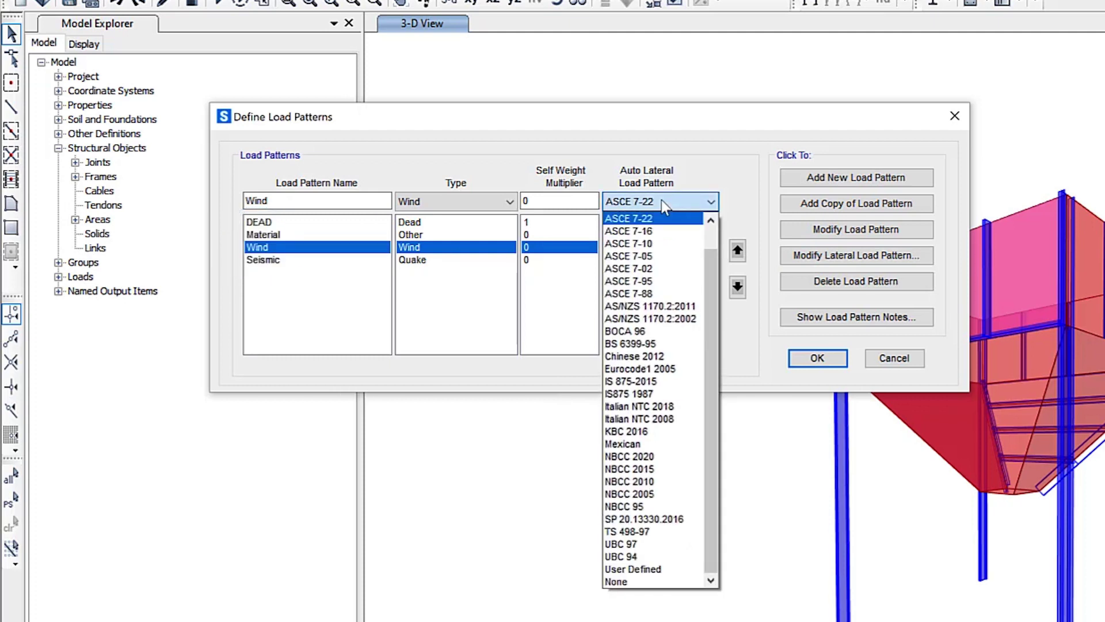
{"action": "left_click", "coordinate": [629, 469]}
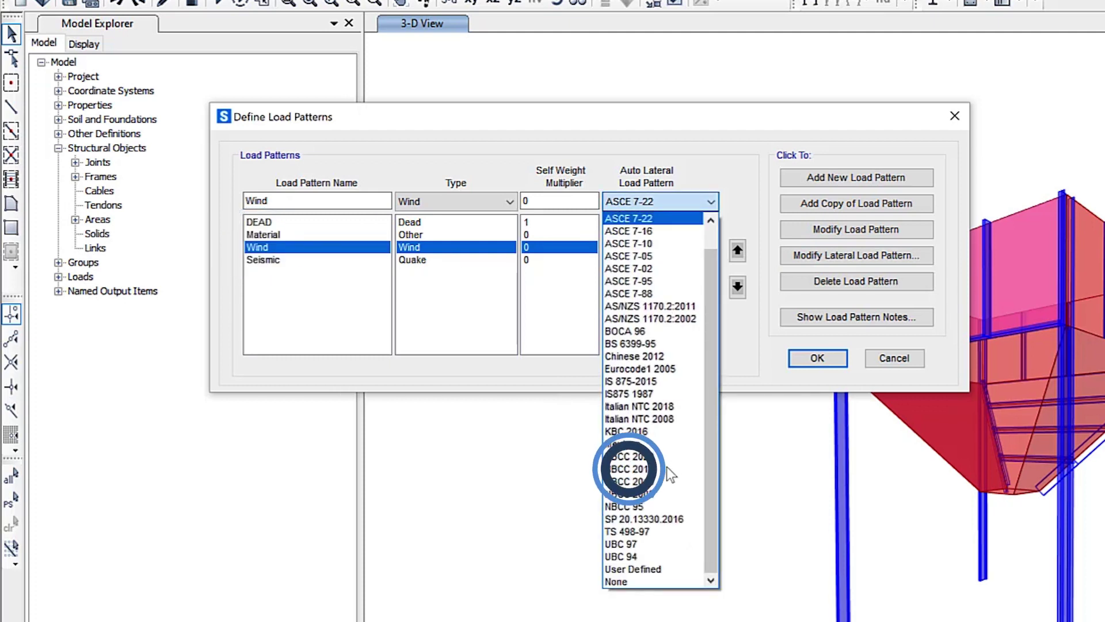
Step: Apply NBCC 2015 to Wind, keep Open terrain, and close the load pattern dialogs
{"action": "left_click", "coordinate": [826, 231]}
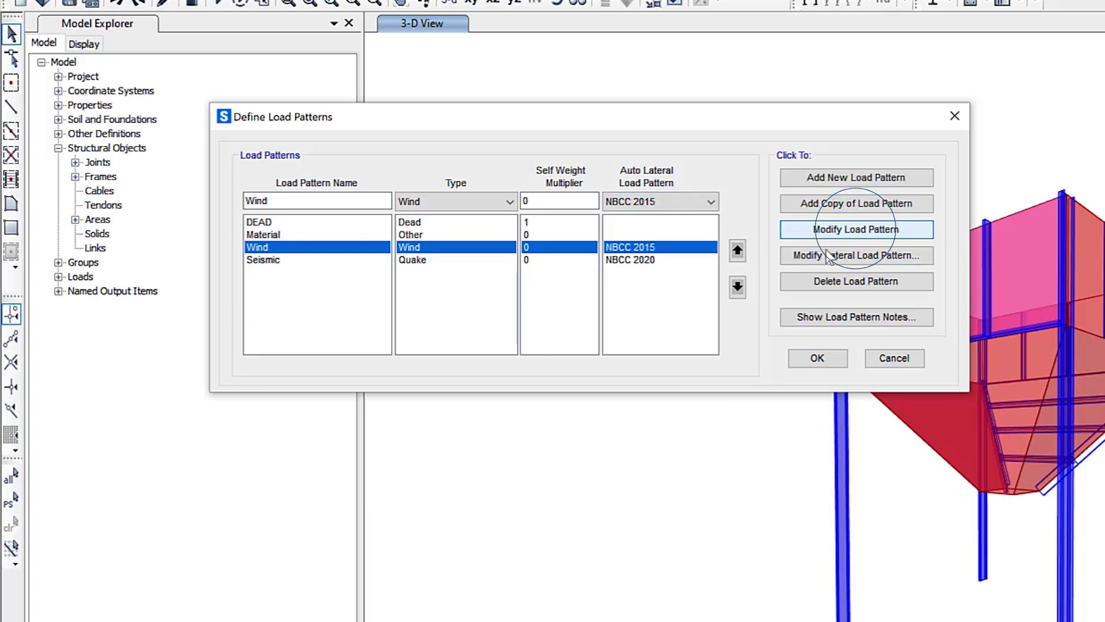
{"action": "left_click", "coordinate": [857, 255]}
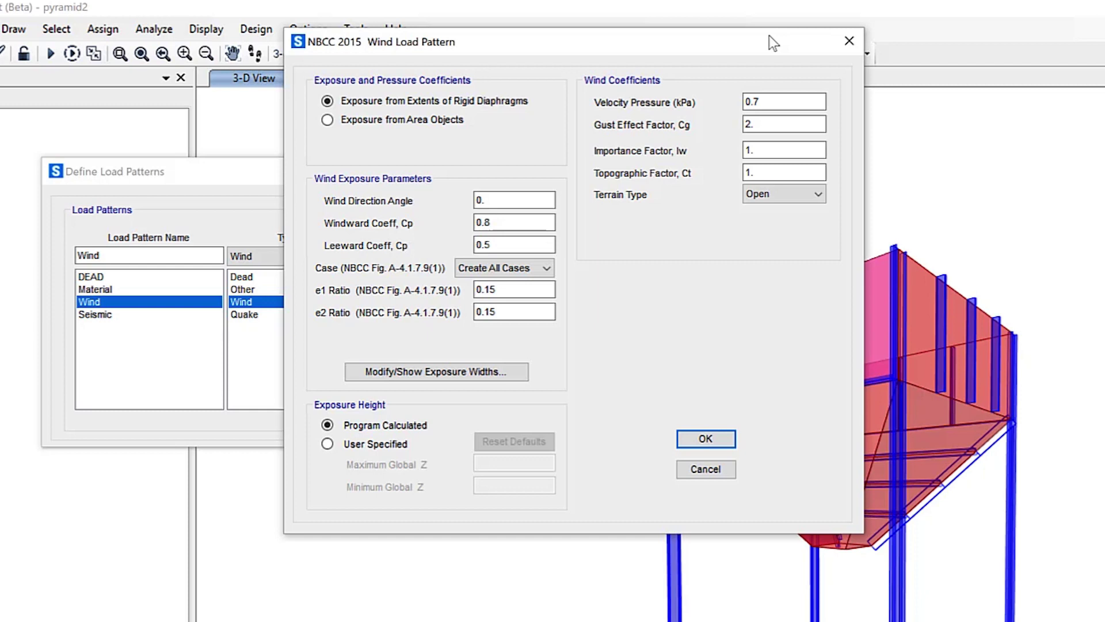
{"action": "left_click", "coordinate": [771, 196]}
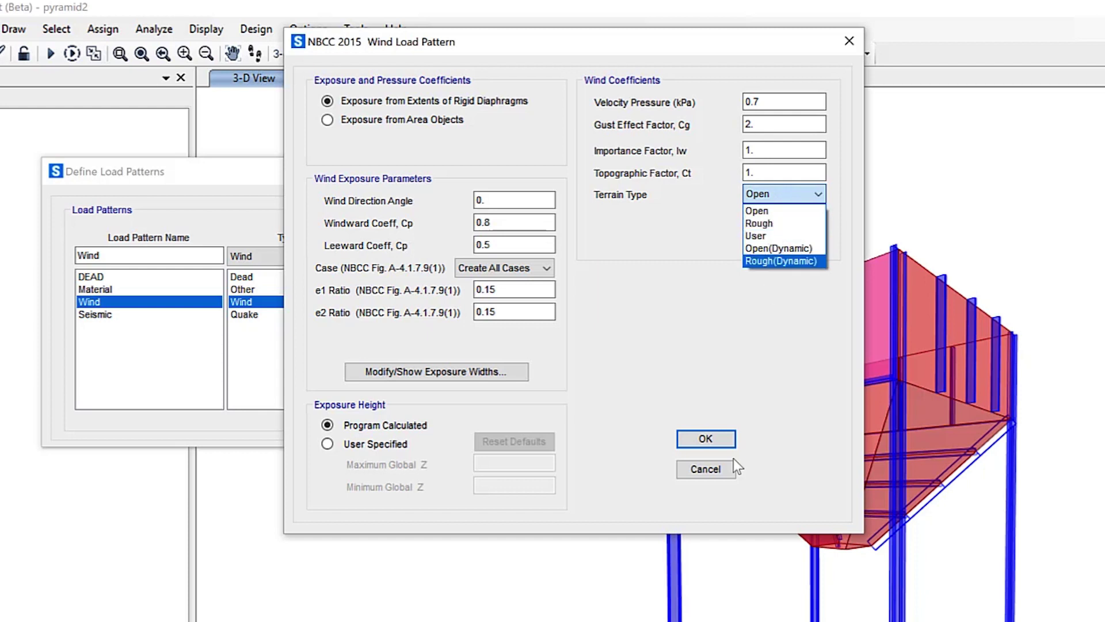
{"action": "left_click", "coordinate": [706, 439]}
{"action": "left_click", "coordinate": [707, 439]}
{"action": "left_click", "coordinate": [650, 414]}
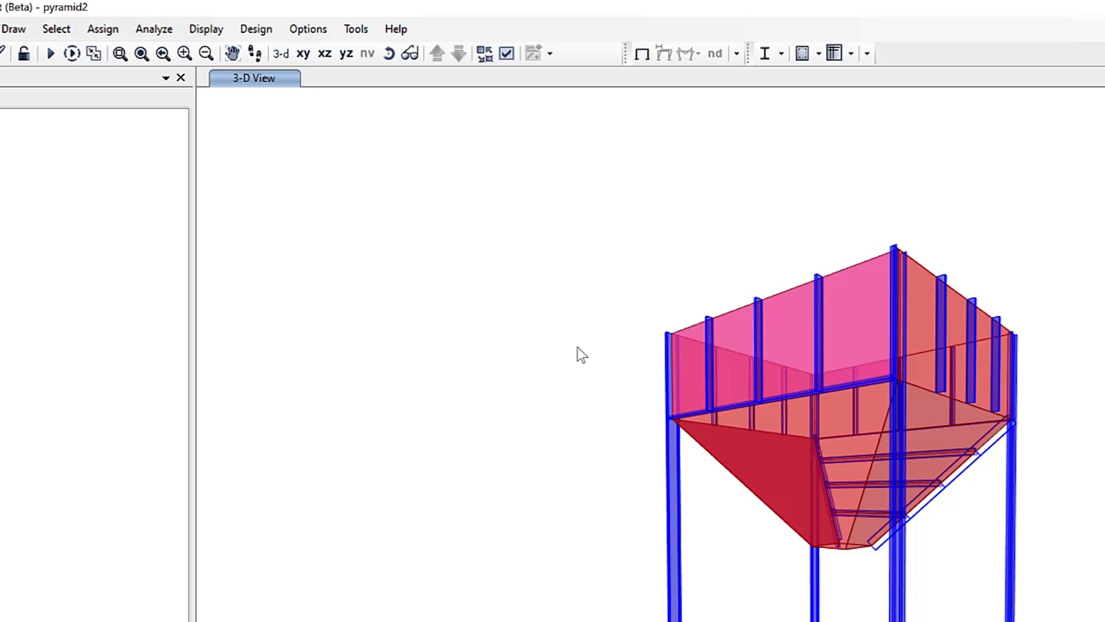
Step: Set the steel frame design preferences' design code to AS 4100:2020 and accept
{"action": "left_click", "coordinate": [255, 28]}
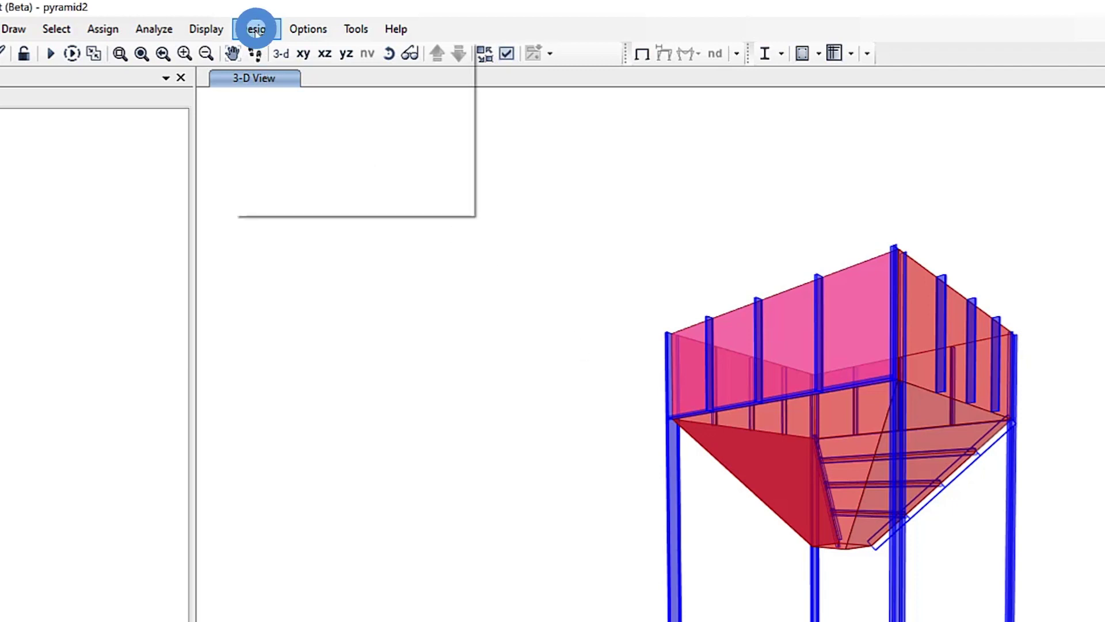
{"action": "left_click", "coordinate": [278, 53]}
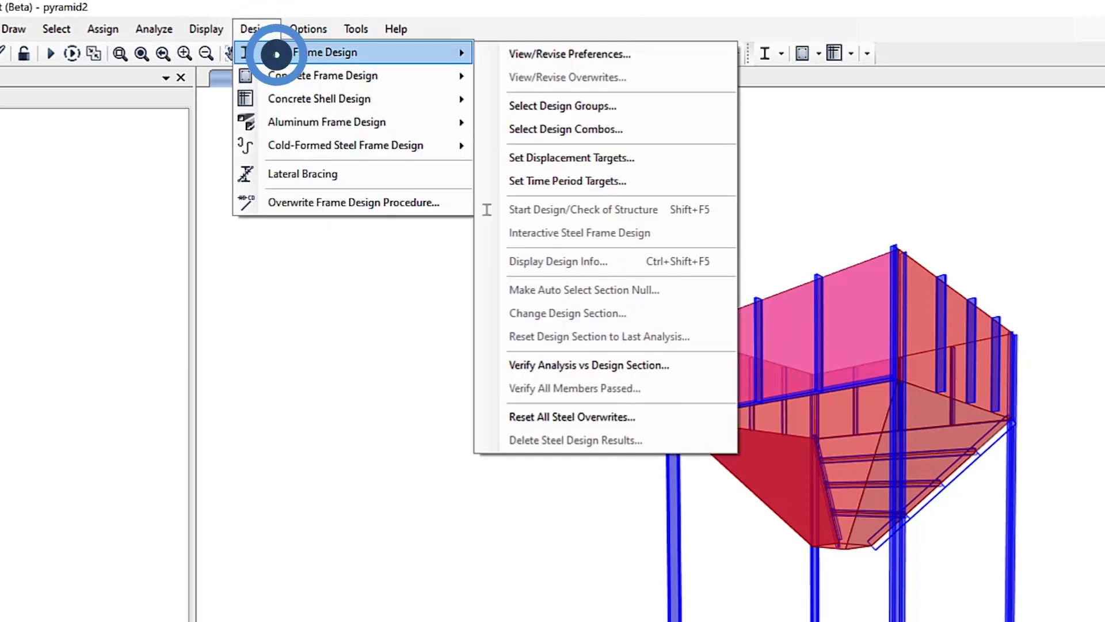
{"action": "left_click", "coordinate": [541, 53]}
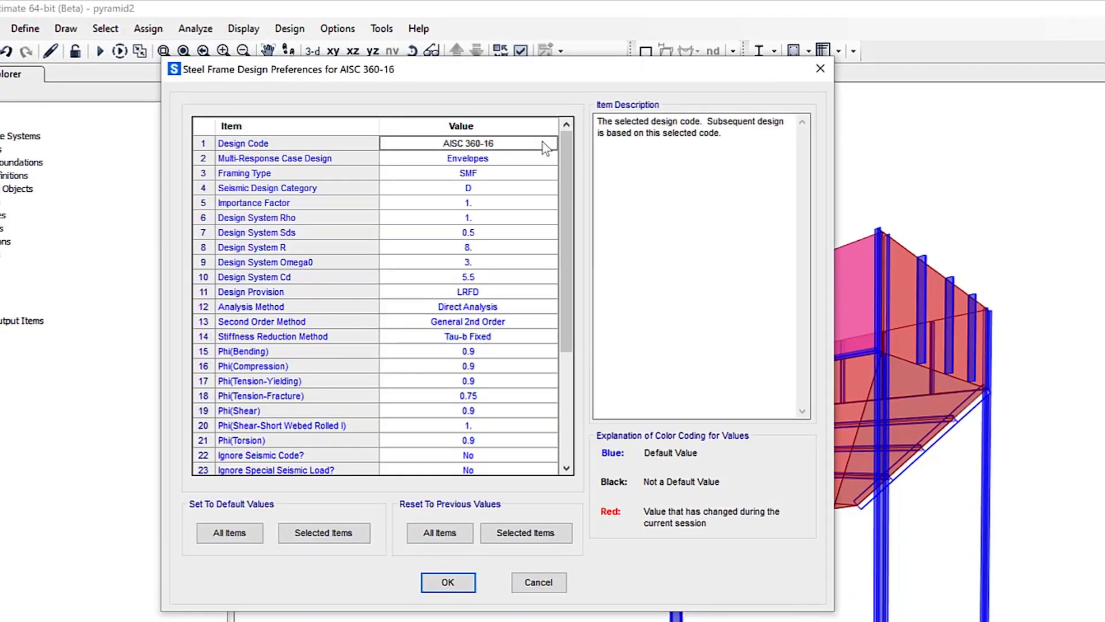
{"action": "left_click", "coordinate": [538, 155]}
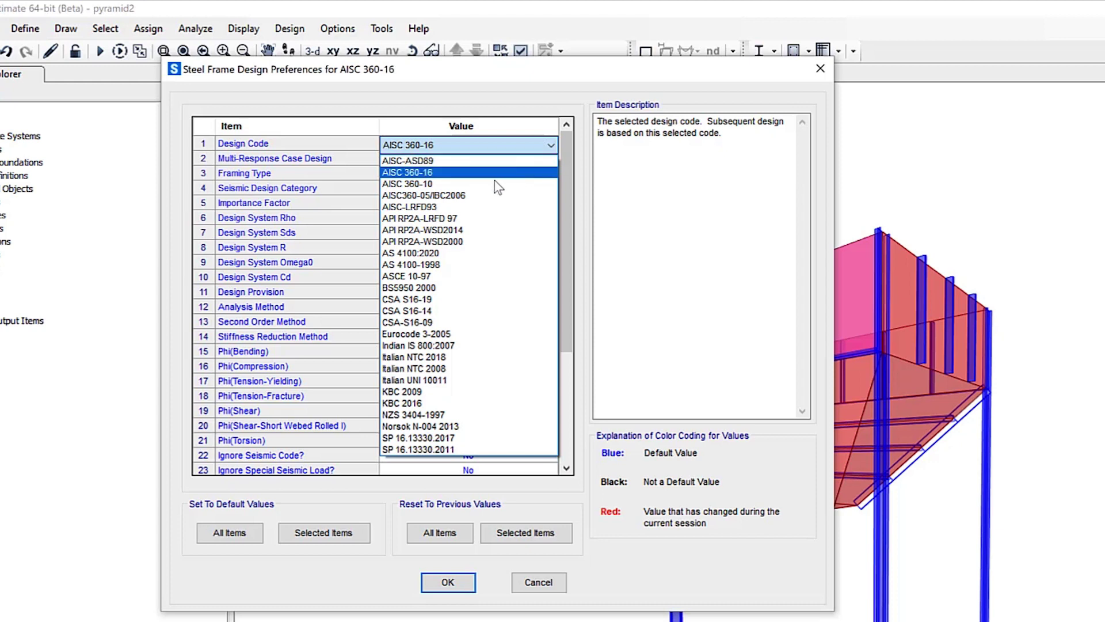
{"action": "left_click", "coordinate": [471, 255]}
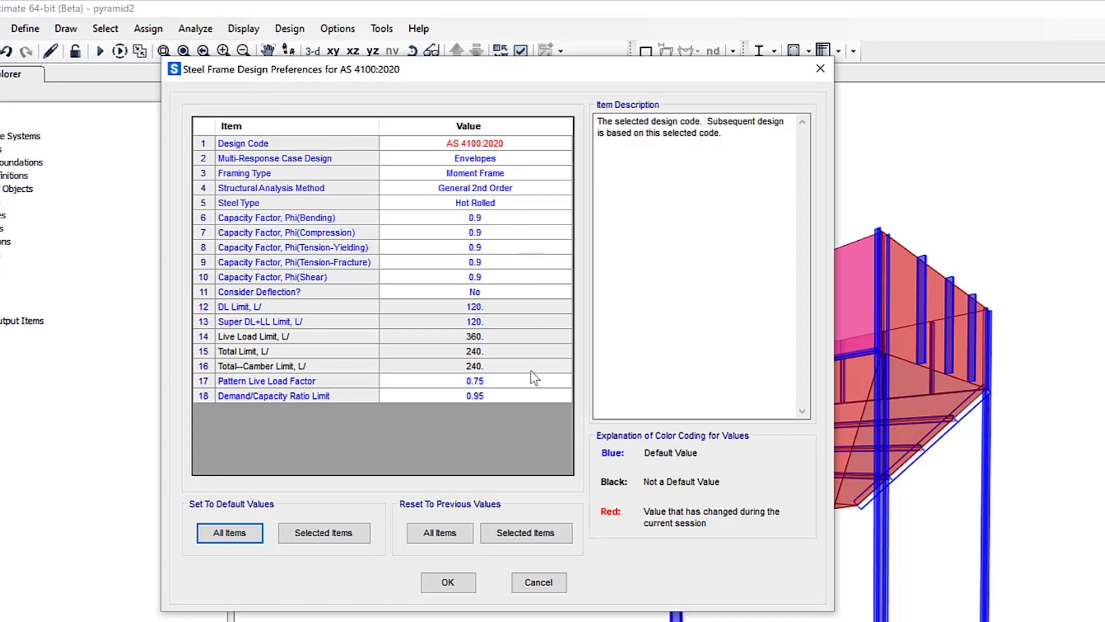
{"action": "left_click", "coordinate": [448, 581]}
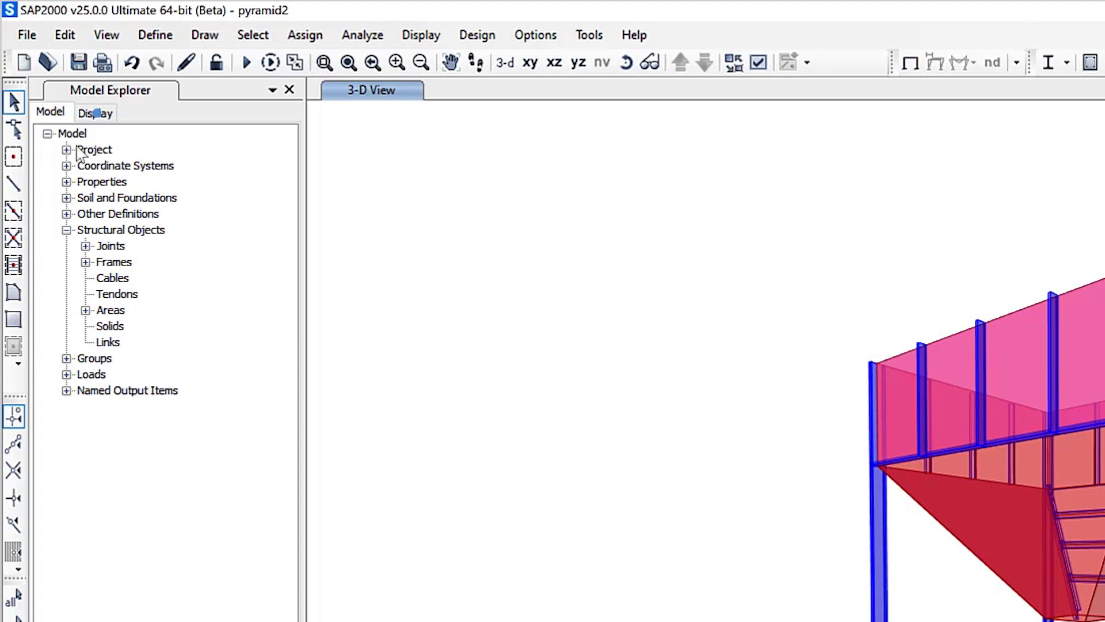
{"action": "left_click", "coordinate": [95, 112]}
{"action": "left_click", "coordinate": [58, 114]}
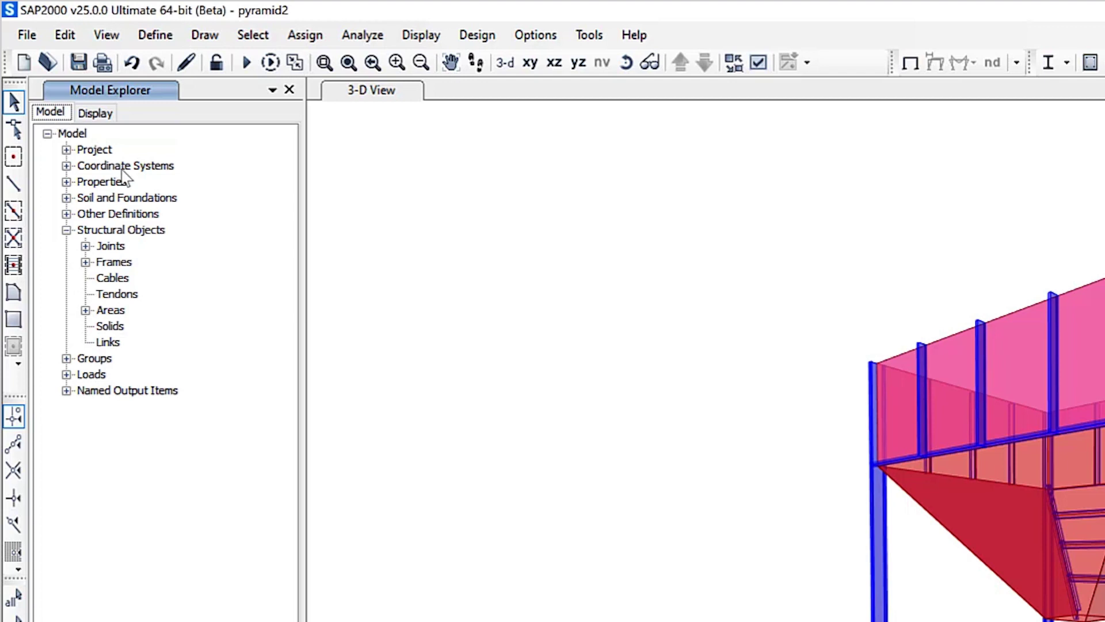
{"action": "left_click", "coordinate": [86, 309]}
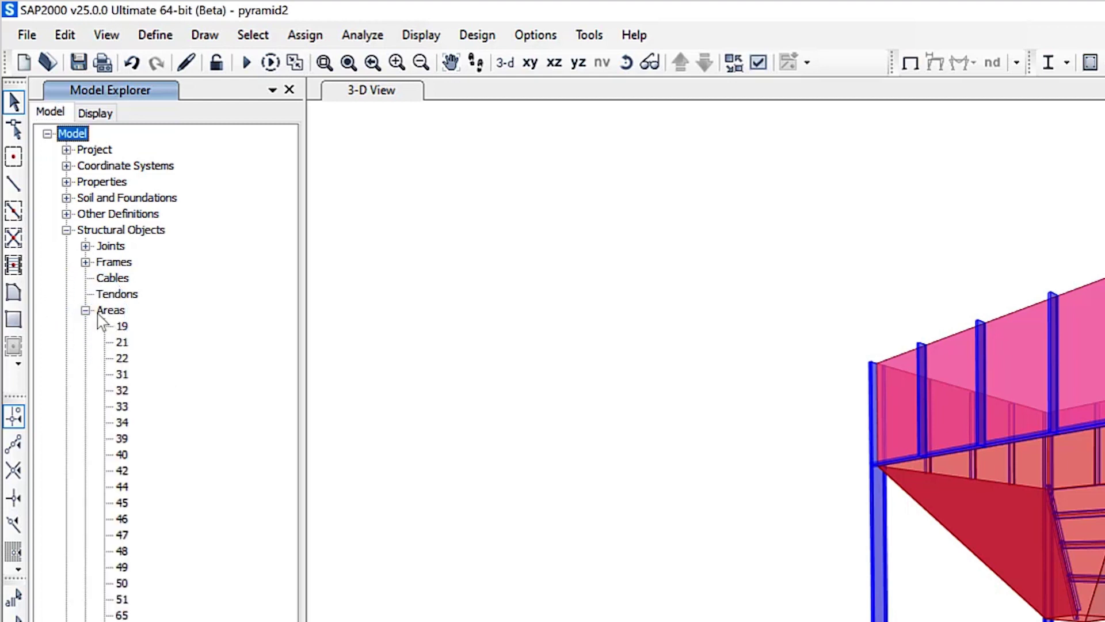
{"action": "left_click", "coordinate": [123, 326]}
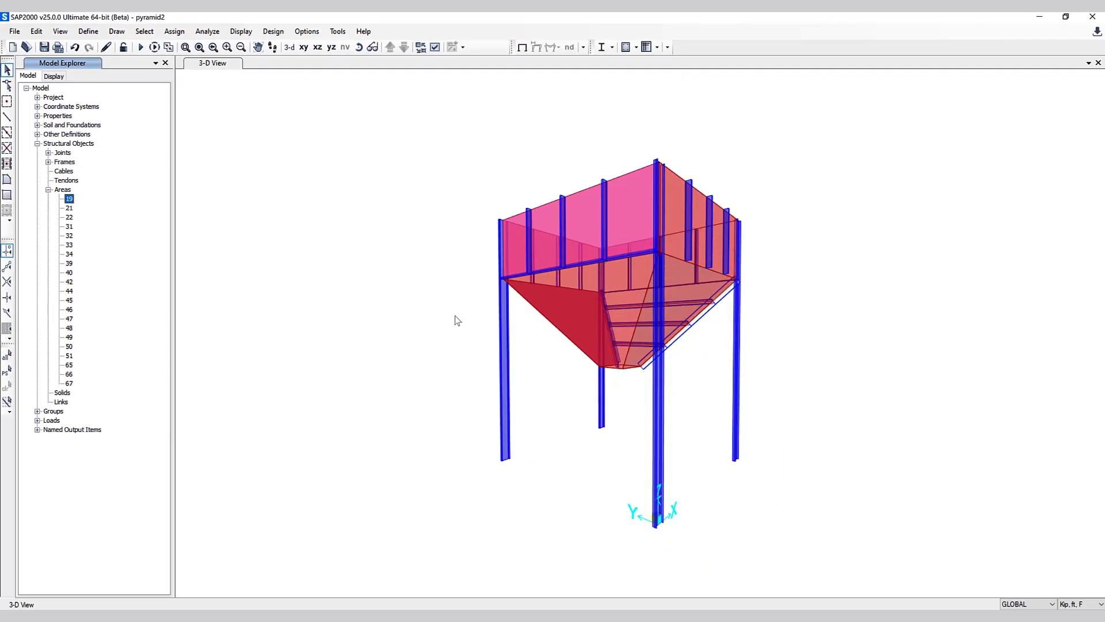
{"action": "double_click", "coordinate": [69, 263]}
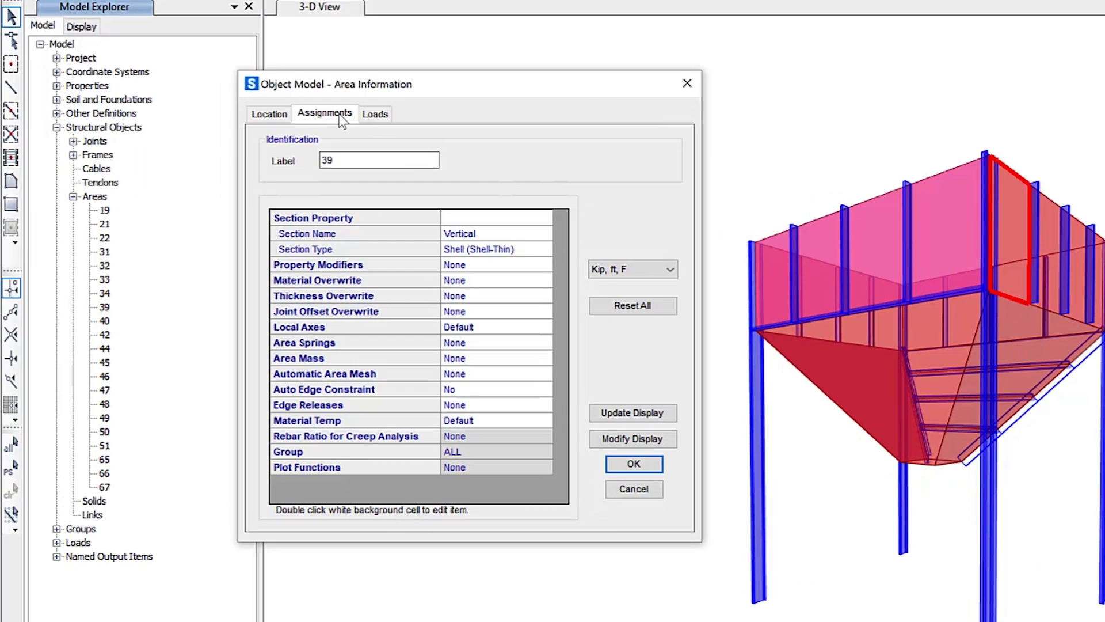
{"action": "left_click", "coordinate": [251, 135]}
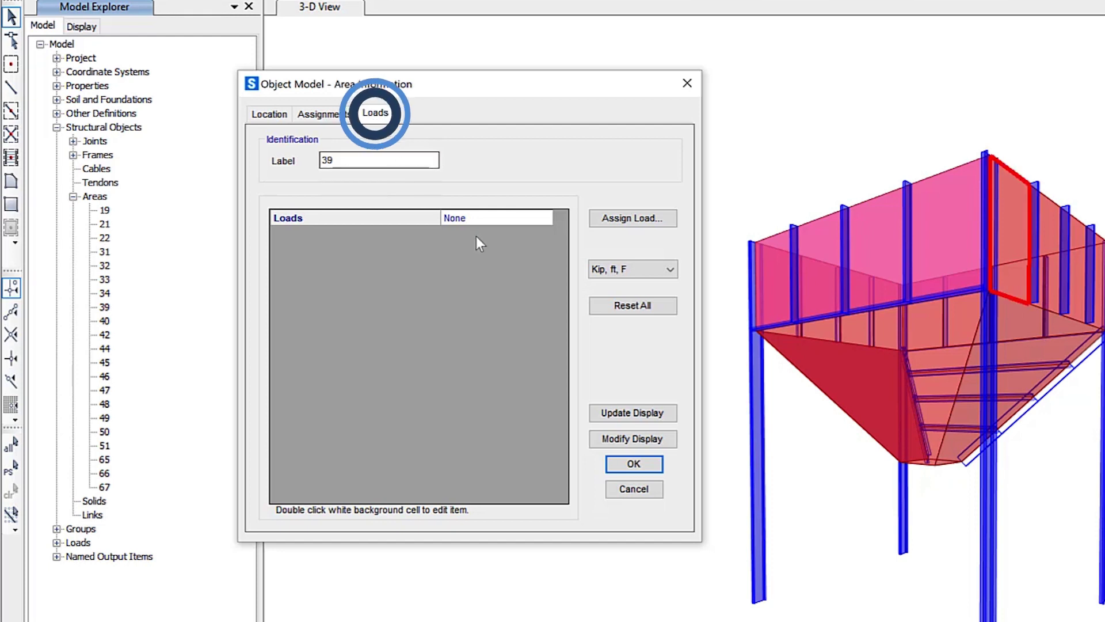
{"action": "double_click", "coordinate": [475, 220]}
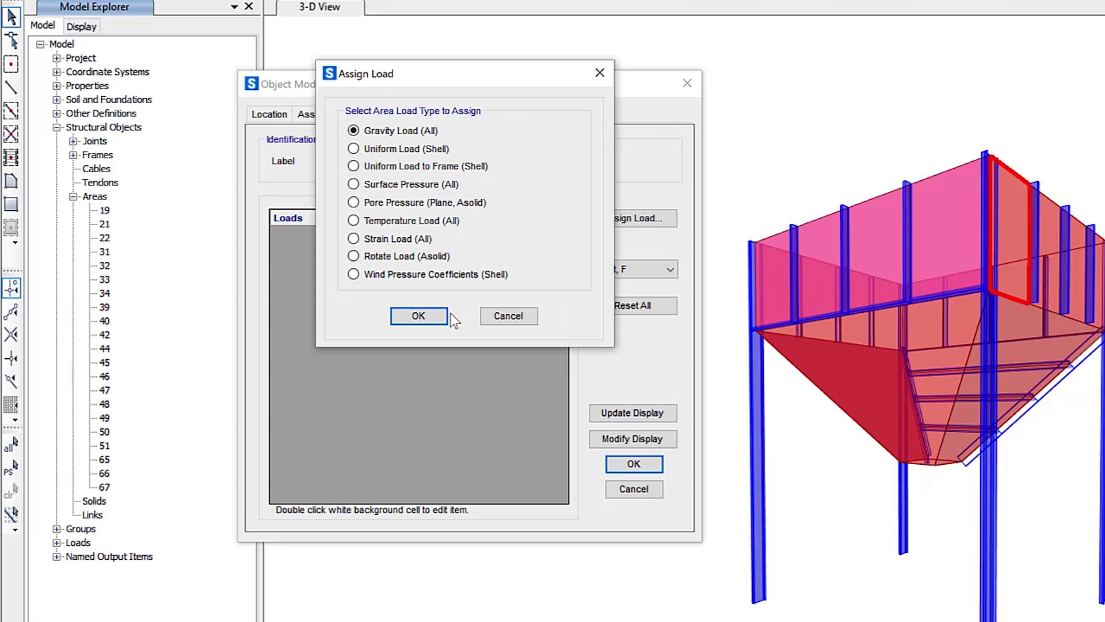
{"action": "left_click", "coordinate": [496, 317]}
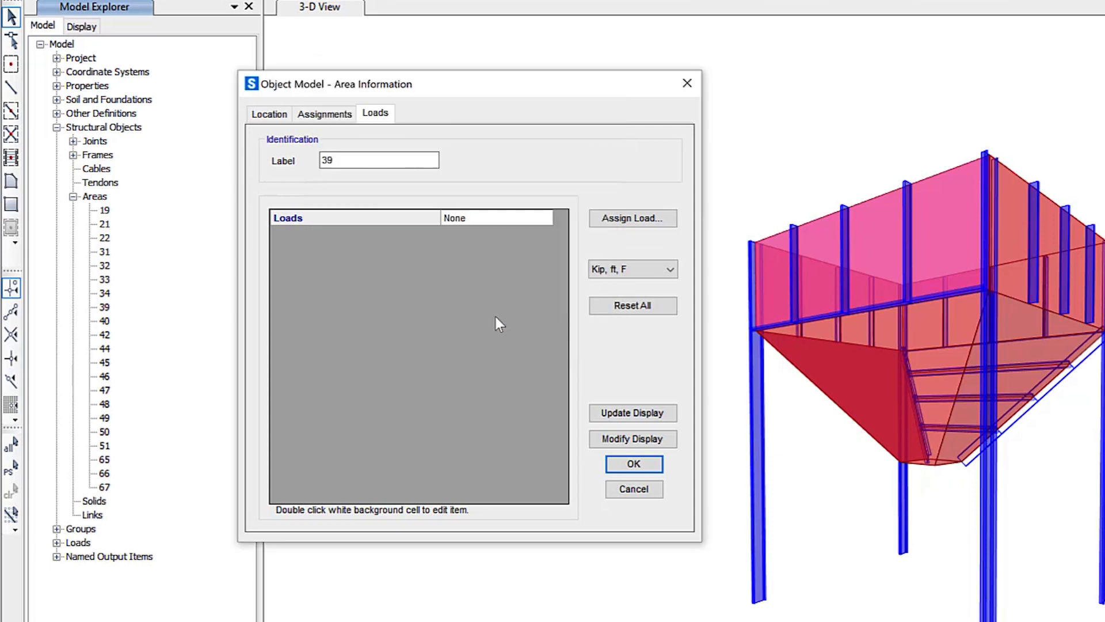
{"action": "left_click", "coordinate": [645, 486]}
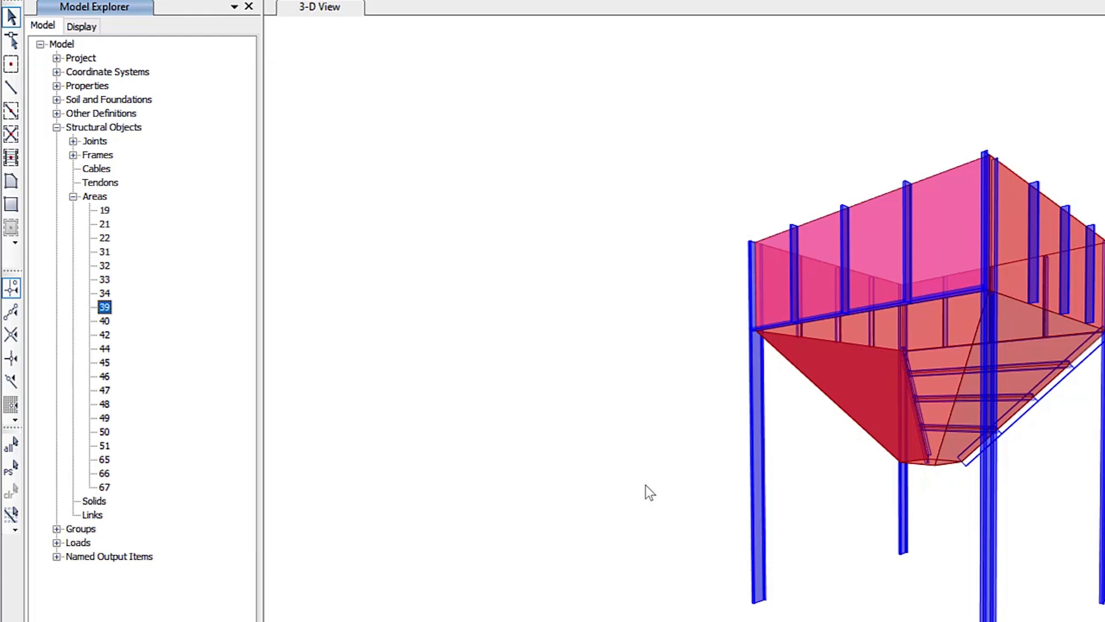
Step: Expand Properties > Materials and start a new China steel material (JGJ/T 483-2020, Q500), then close the form
{"action": "left_click", "coordinate": [56, 86]}
{"action": "left_click", "coordinate": [73, 99]}
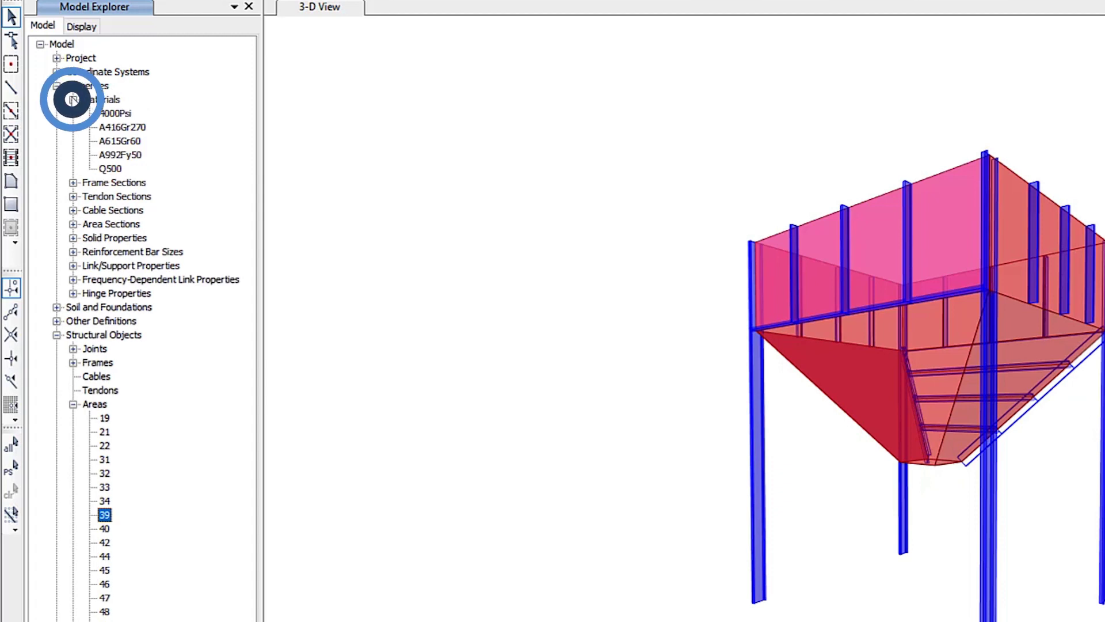
{"action": "right_click", "coordinate": [105, 103]}
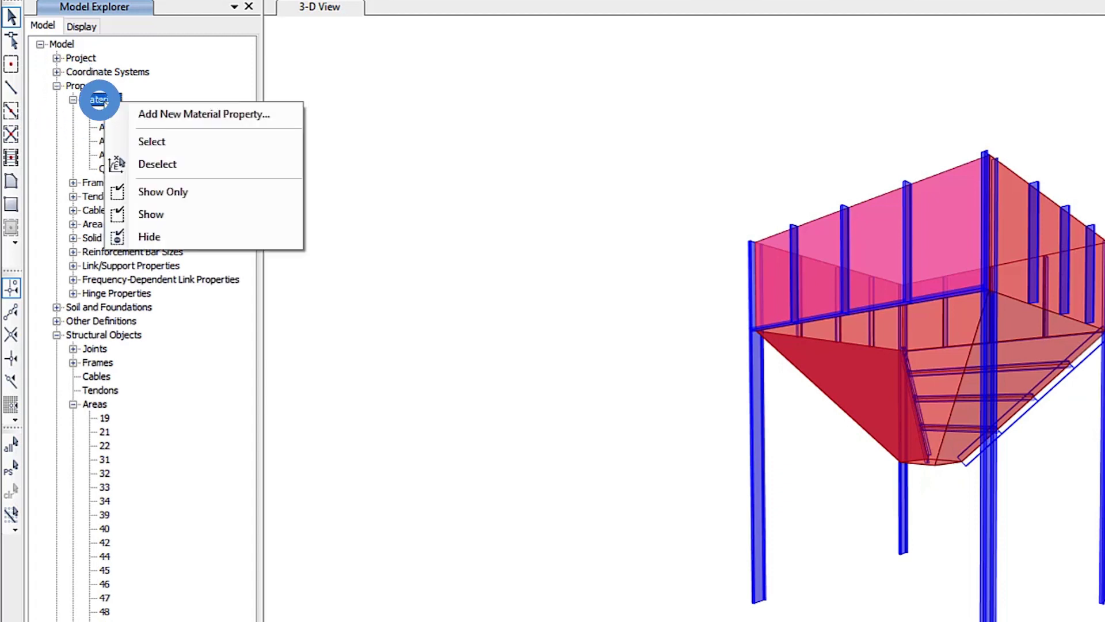
{"action": "left_click", "coordinate": [152, 114]}
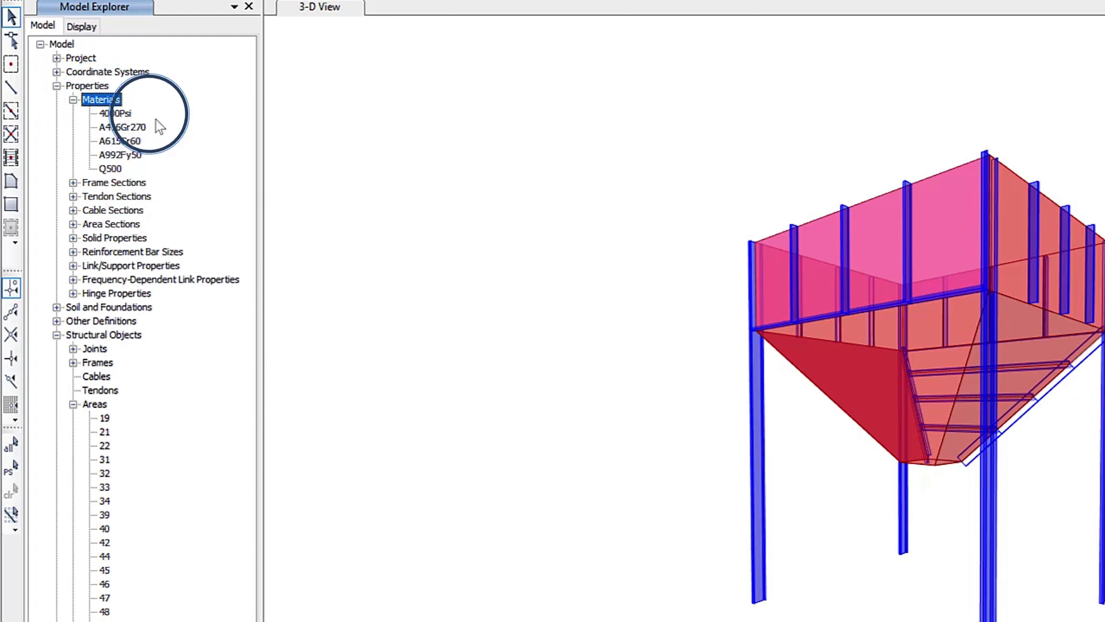
{"action": "left_click_drag", "start_coordinate": [39, 250], "coordinate": [697, 116]}
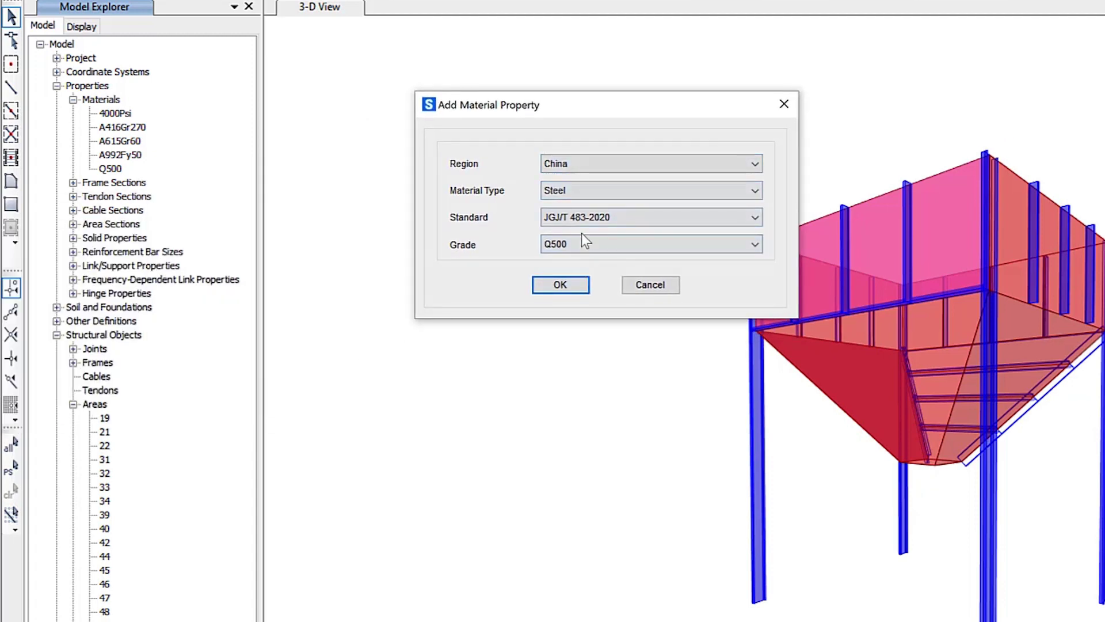
{"action": "left_click", "coordinate": [793, 107]}
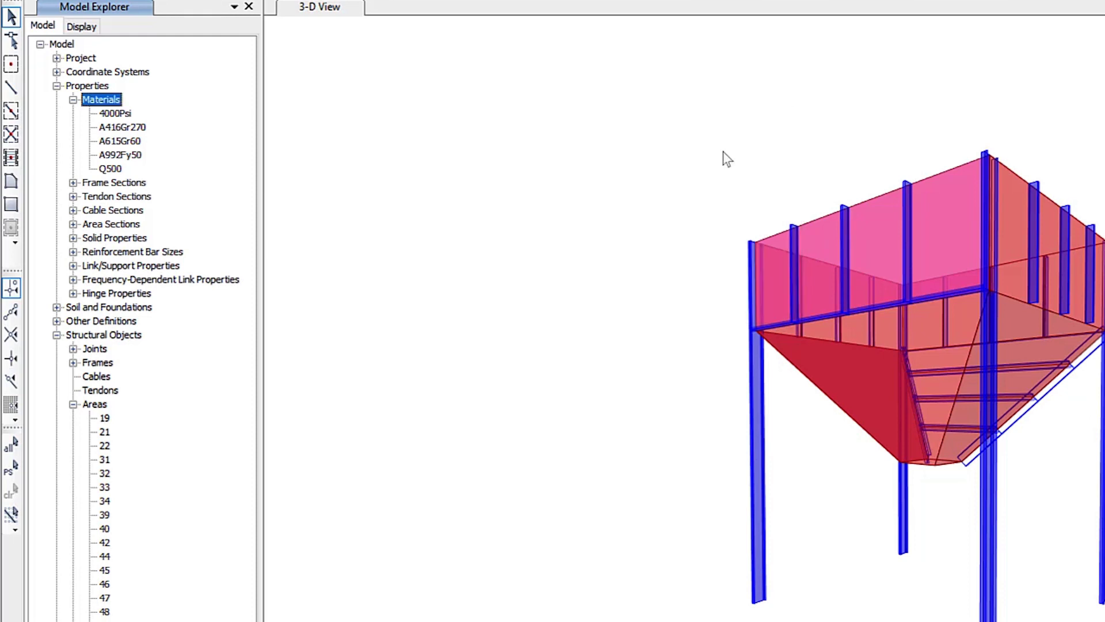
Step: Expand the Frame Sections and Structural Objects > Frames lists in Model Explorer
{"action": "left_click", "coordinate": [73, 183]}
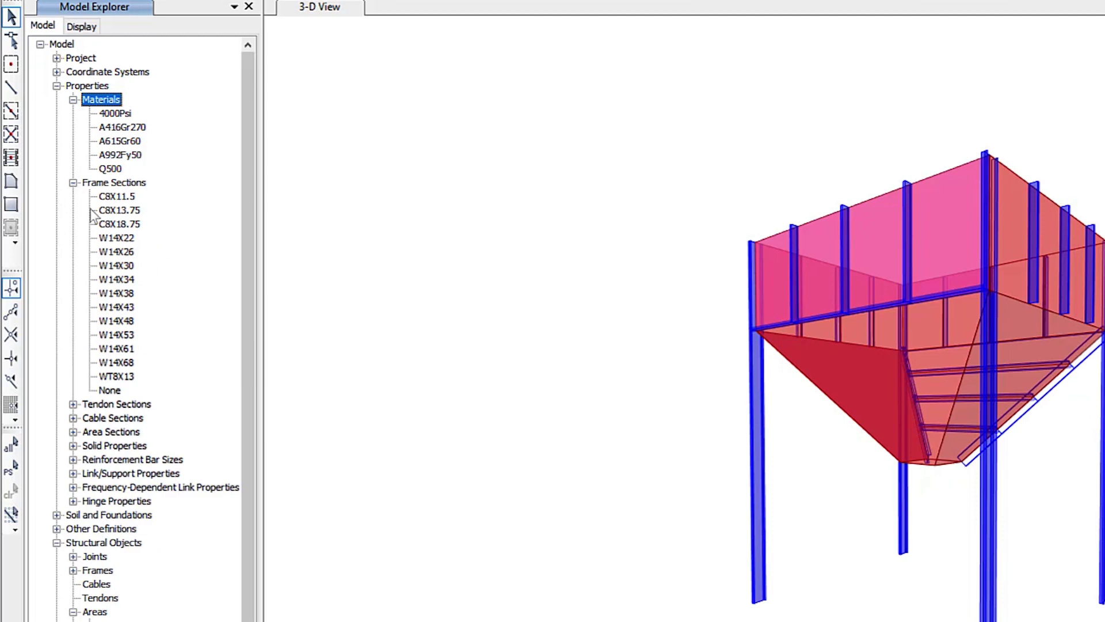
{"action": "scroll", "coordinate": [250, 487], "scroll_direction": "down", "scroll_amount": 5}
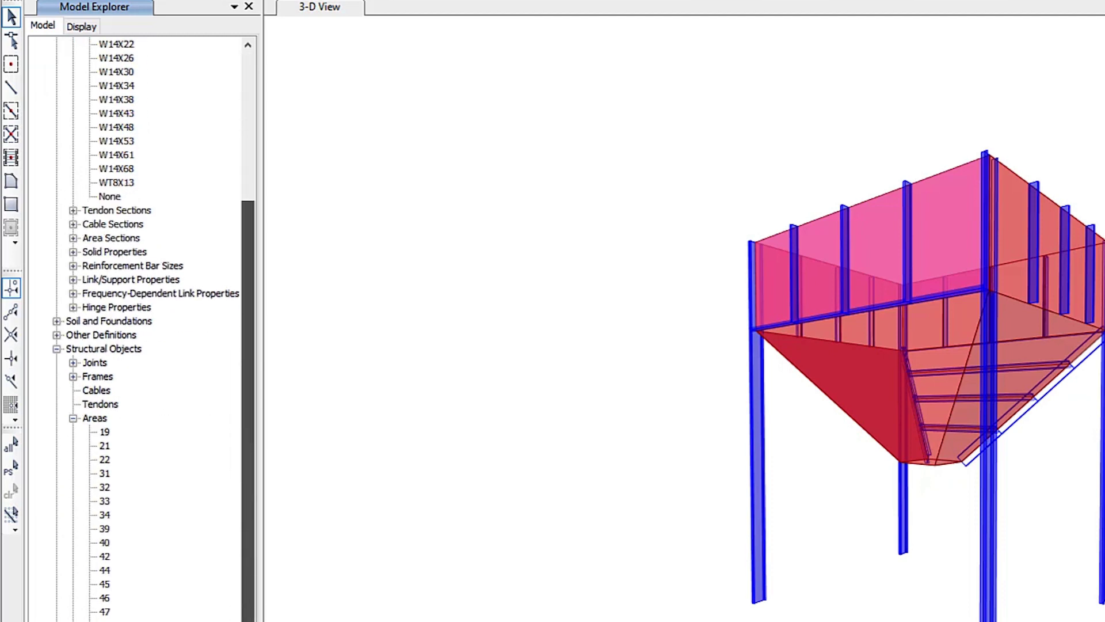
{"action": "left_click", "coordinate": [73, 375]}
Step: Select frame 4, the red column, and bring up its Modify/Show 4 options
{"action": "left_click", "coordinate": [102, 445]}
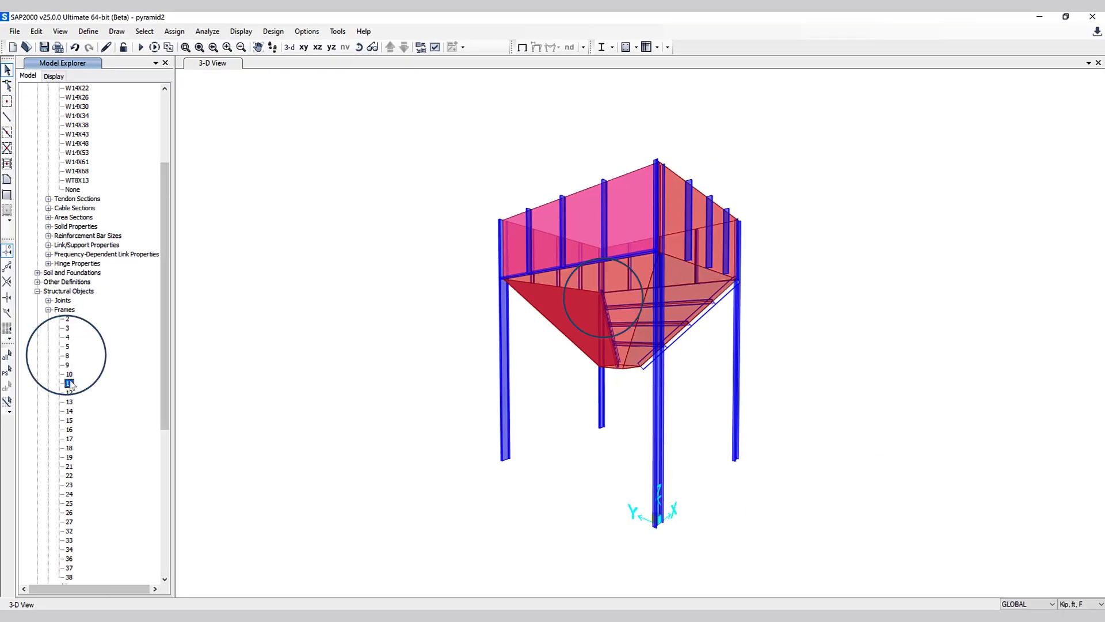
{"action": "left_click", "coordinate": [68, 338]}
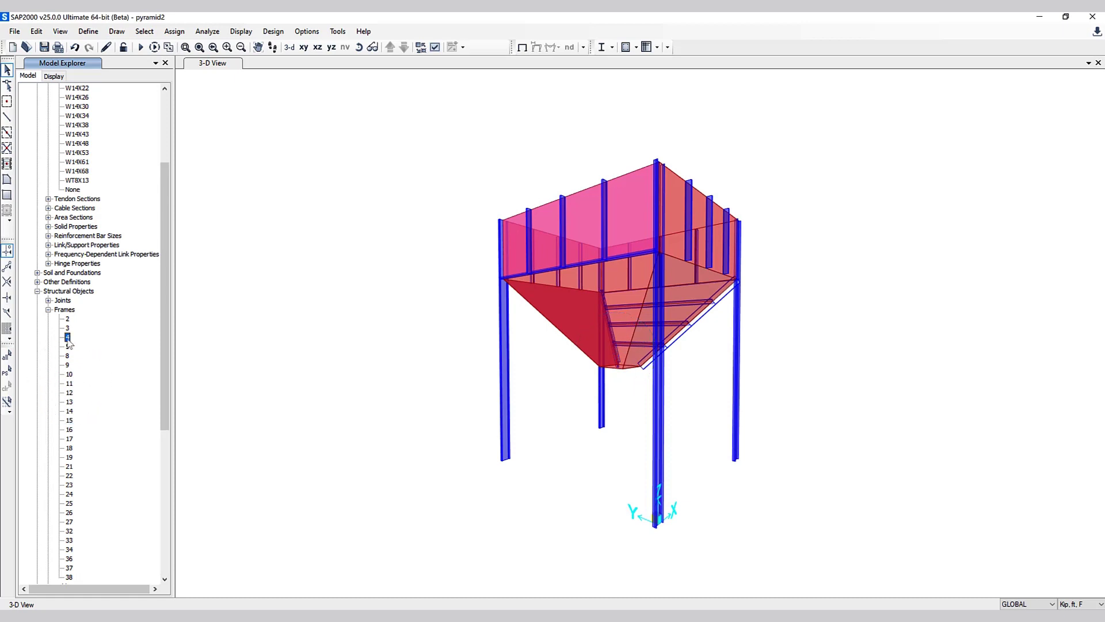
{"action": "left_click", "coordinate": [67, 337]}
{"action": "right_click", "coordinate": [67, 337]}
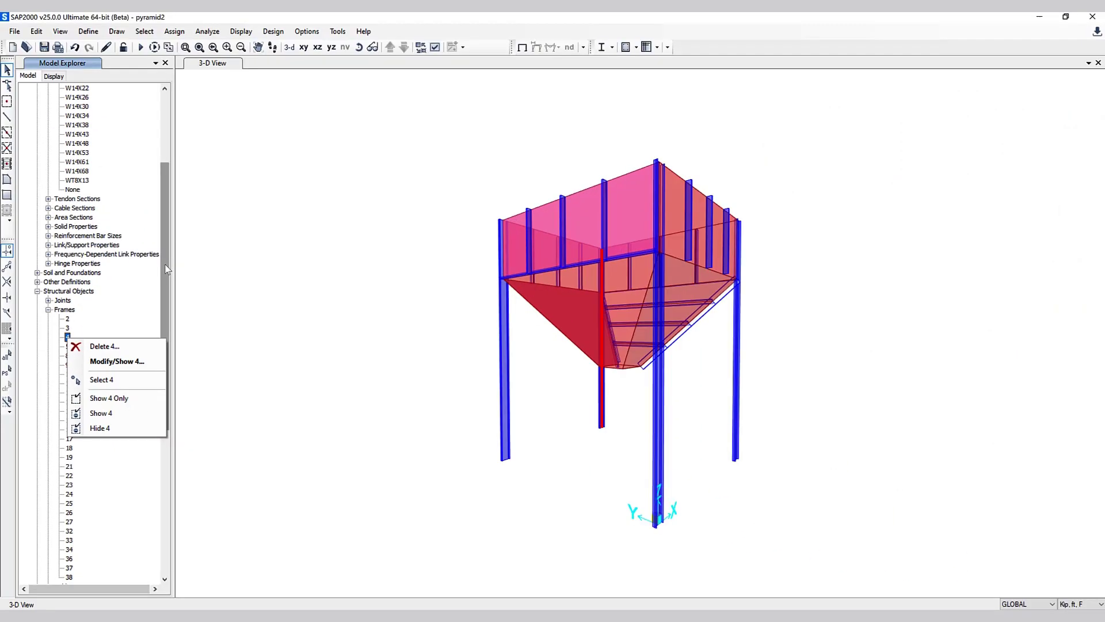
{"action": "left_click_drag", "start_coordinate": [165, 265], "coordinate": [165, 154]}
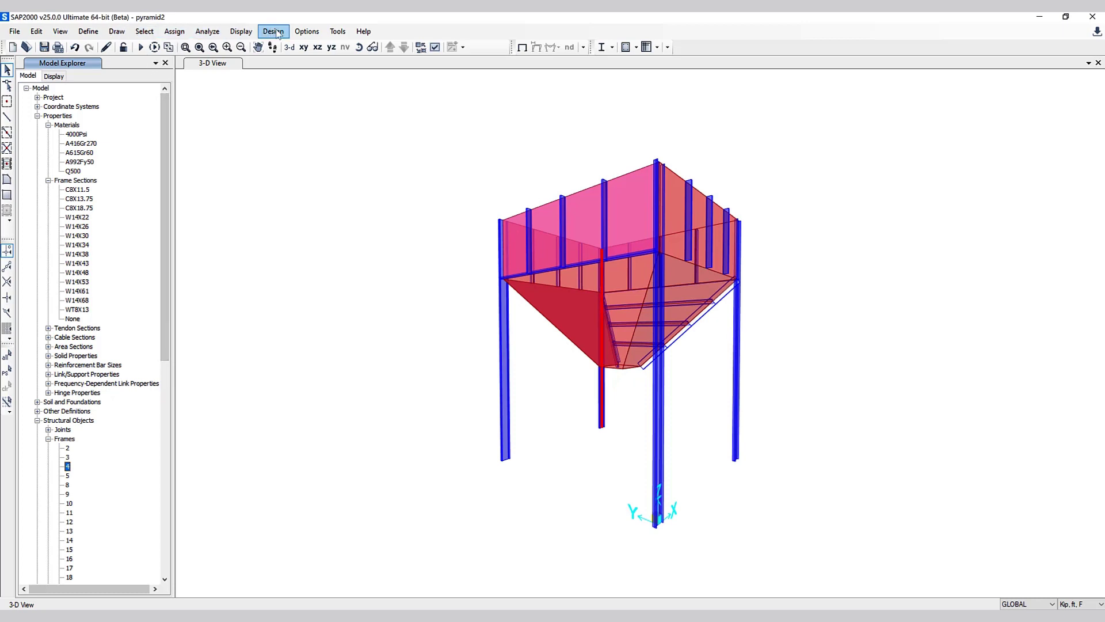
{"action": "left_click", "coordinate": [53, 76]}
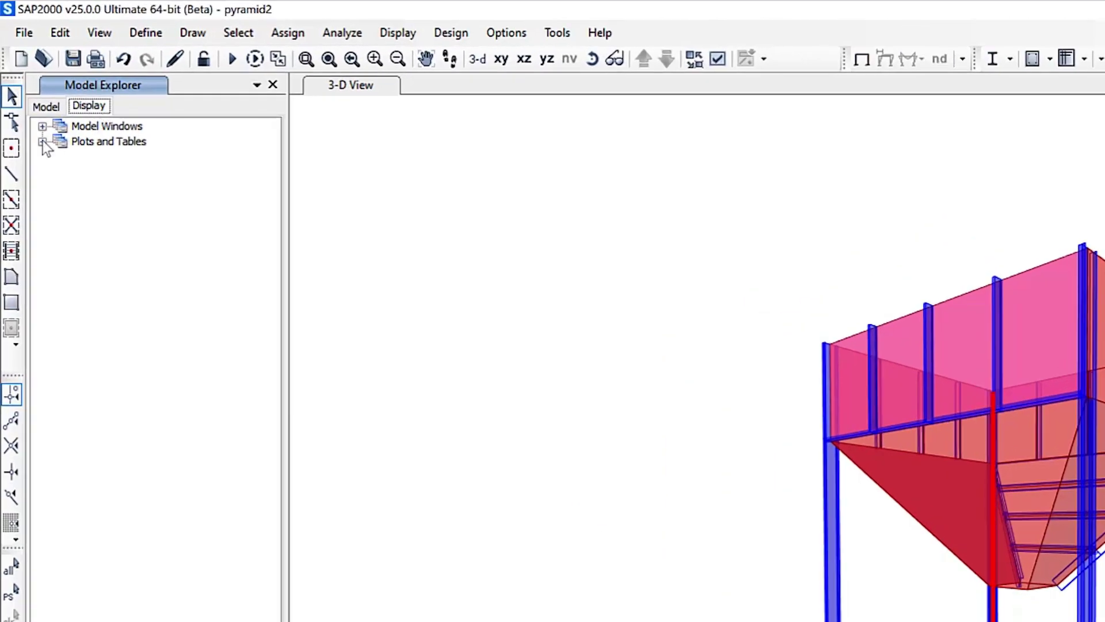
Step: Expand Plots and Tables in the Display tab and lock the model
{"action": "left_click", "coordinate": [42, 142]}
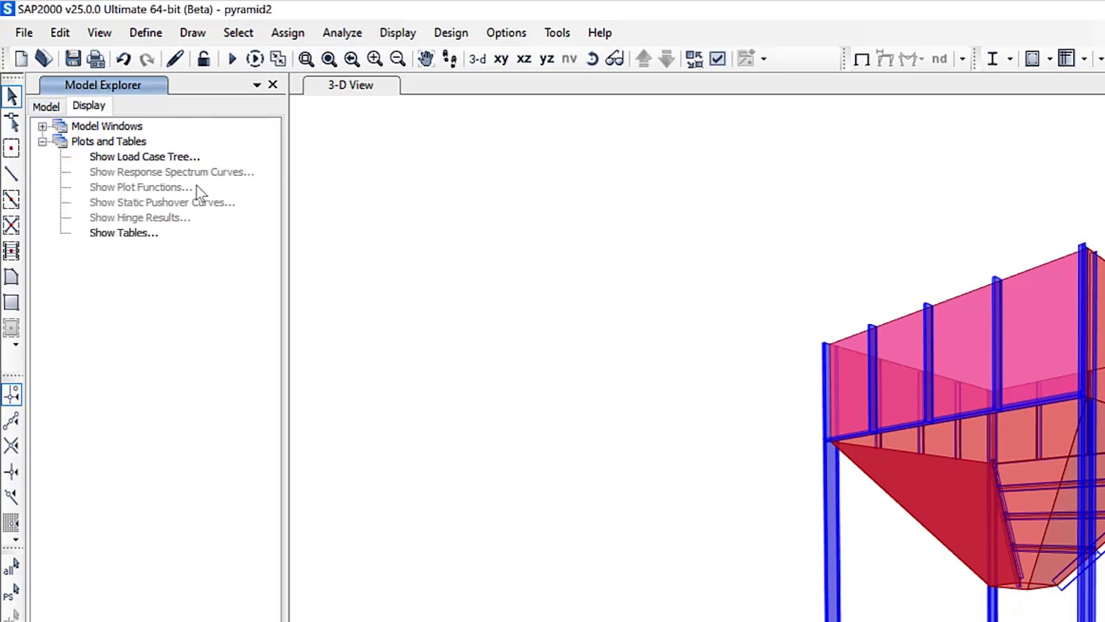
{"action": "left_click", "coordinate": [204, 58]}
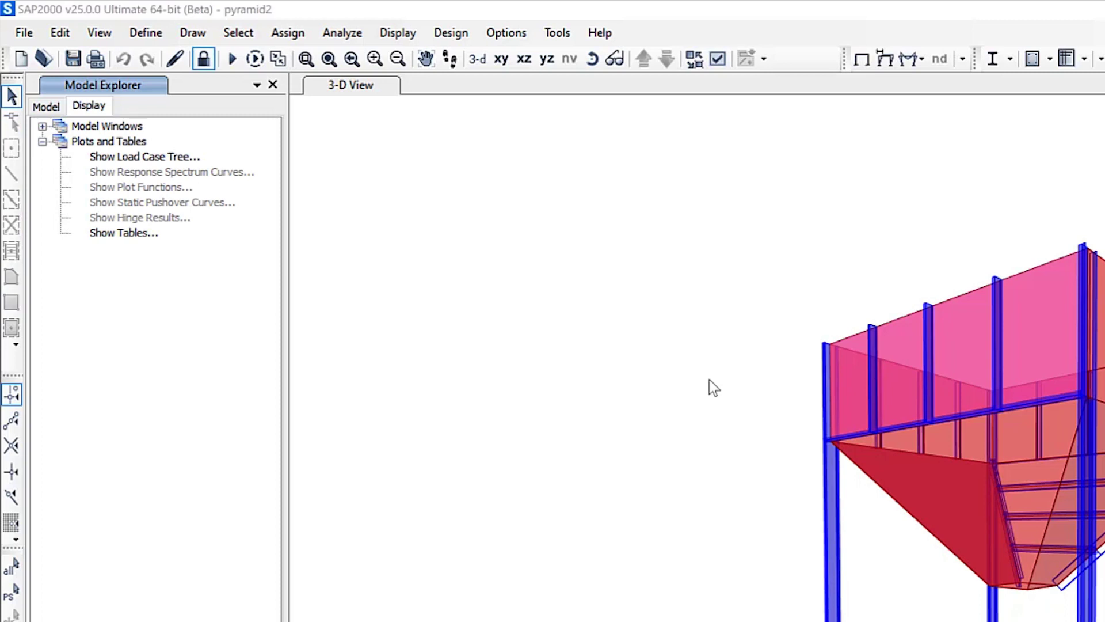
{"action": "left_click", "coordinate": [89, 106]}
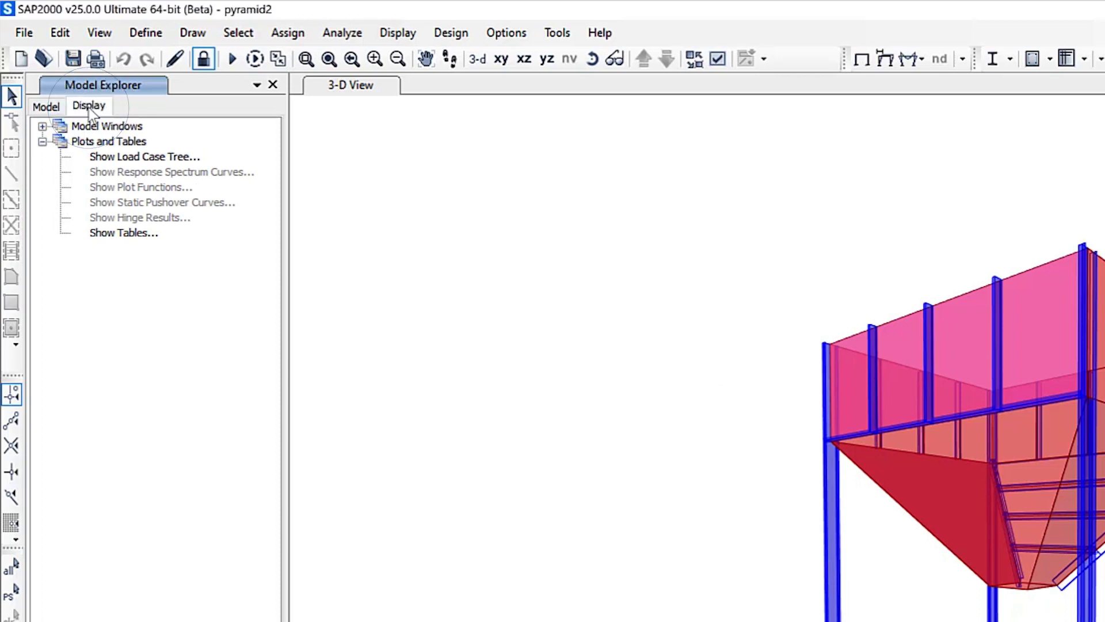
Step: Expand Model Windows > 3-D View > Display and view Show Deformed Shape without applying it
{"action": "left_click", "coordinate": [42, 126]}
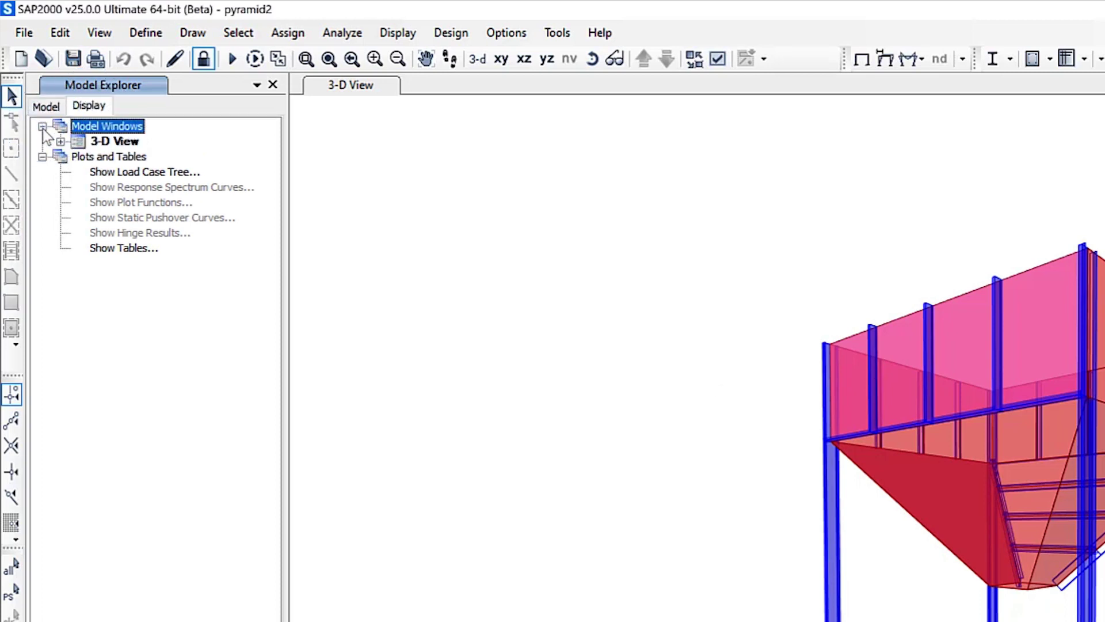
{"action": "left_click", "coordinate": [61, 143]}
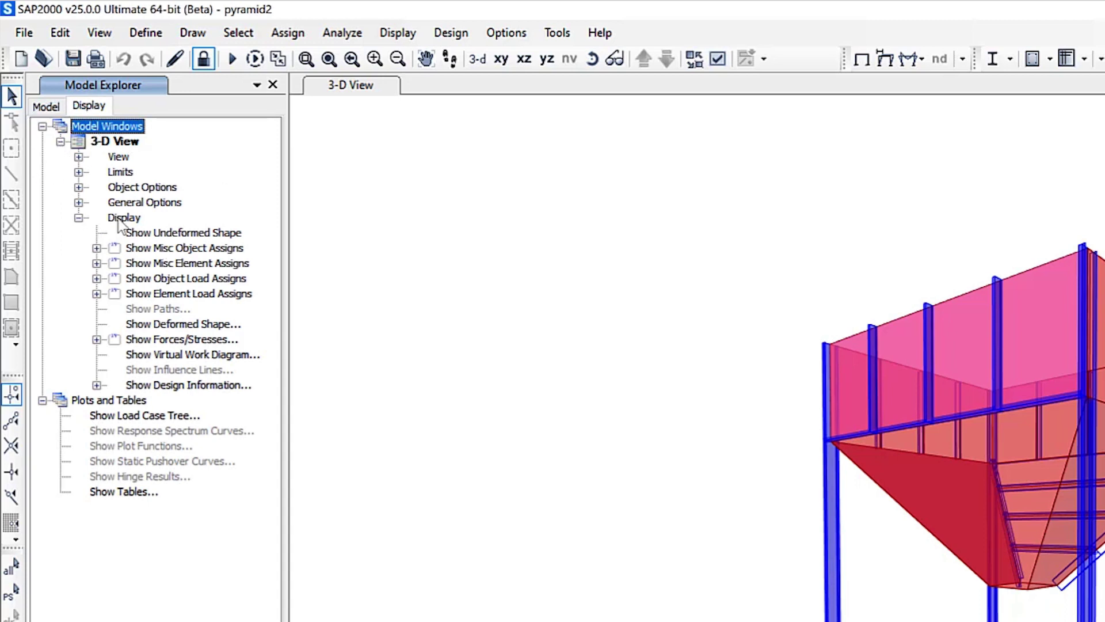
{"action": "left_click", "coordinate": [78, 219]}
{"action": "left_click", "coordinate": [130, 324]}
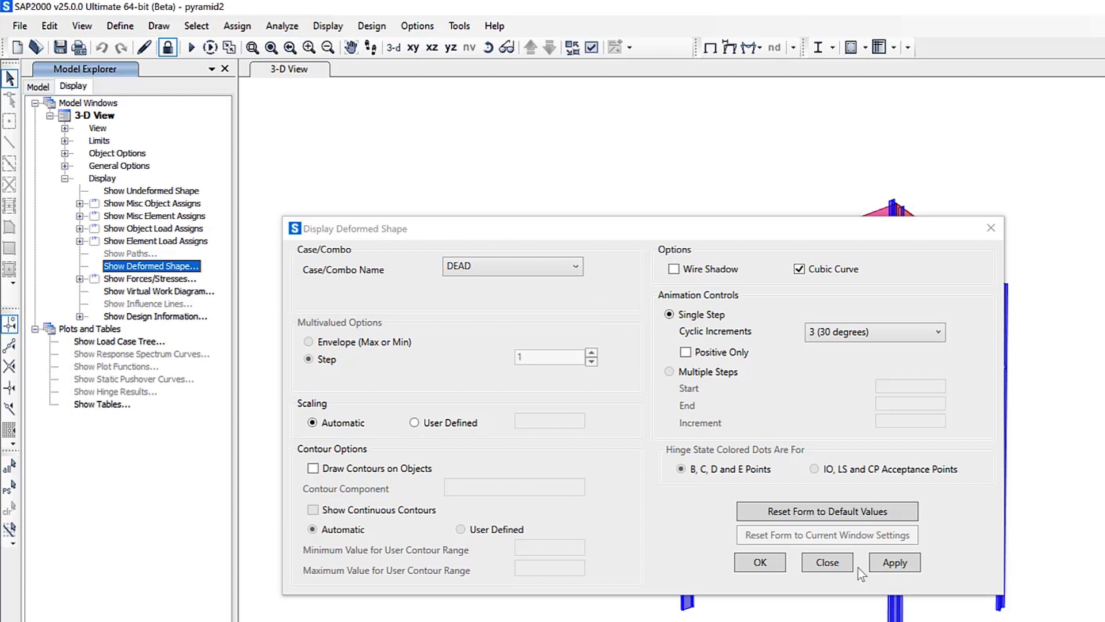
{"action": "left_click", "coordinate": [827, 563]}
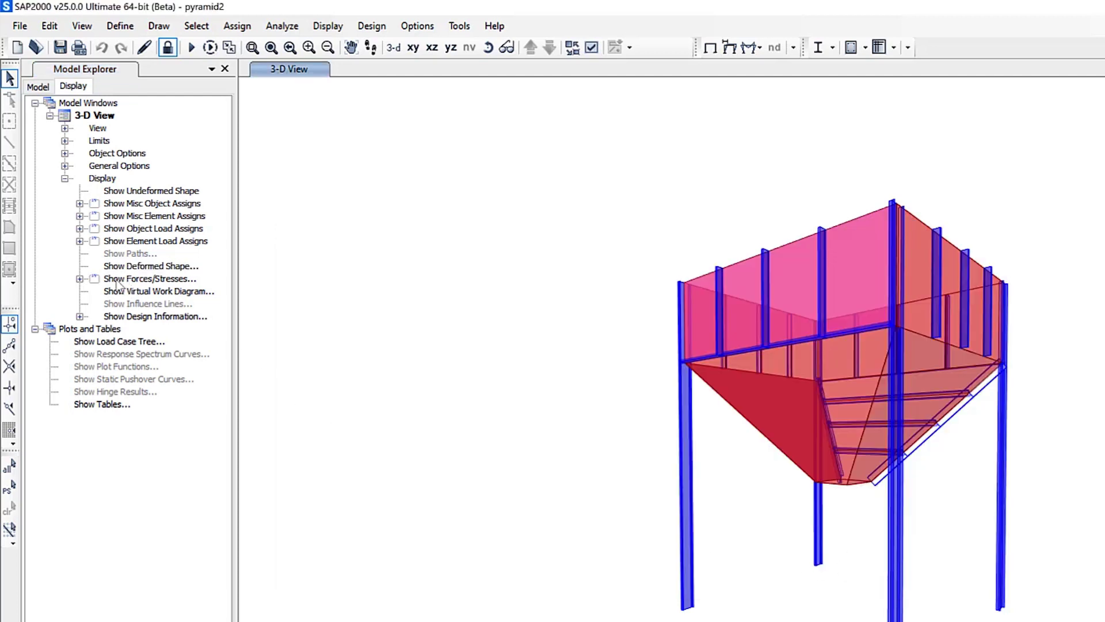
Step: Display the DEAD case shell F11 resultant force contours
{"action": "left_click", "coordinate": [79, 278]}
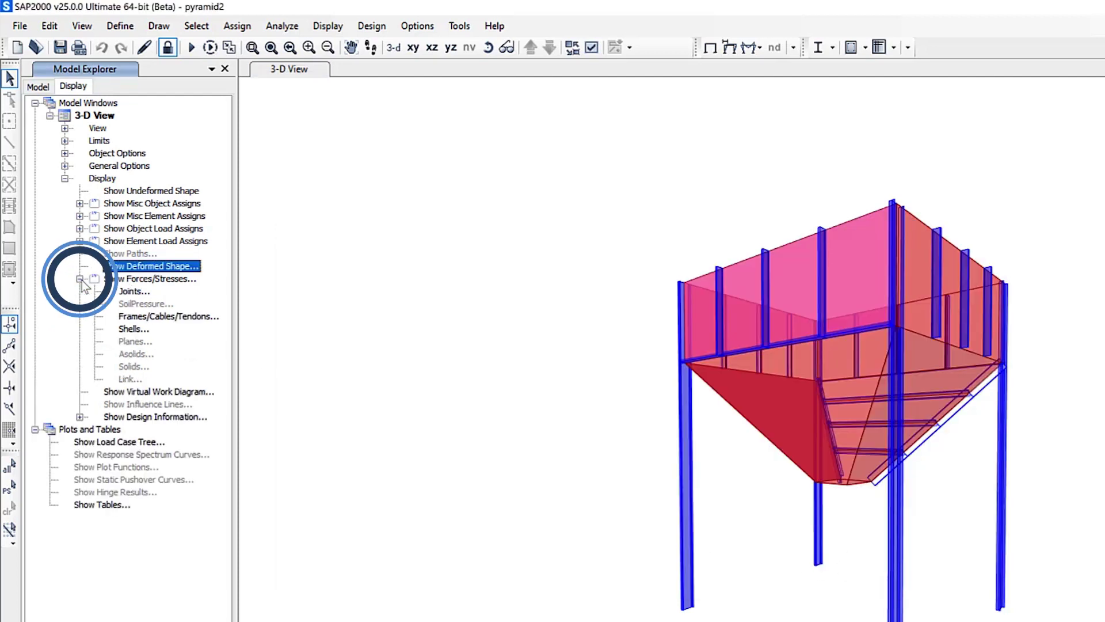
{"action": "double_click", "coordinate": [129, 329]}
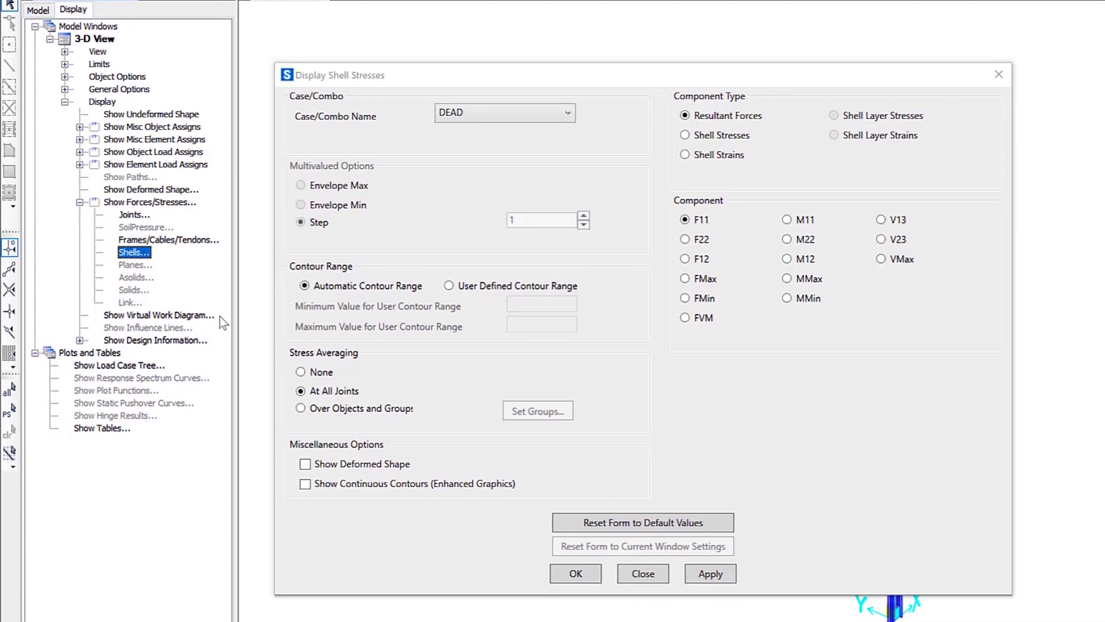
{"action": "left_click", "coordinate": [710, 573]}
{"action": "left_click_drag", "start_coordinate": [768, 71], "coordinate": [1104, 0]}
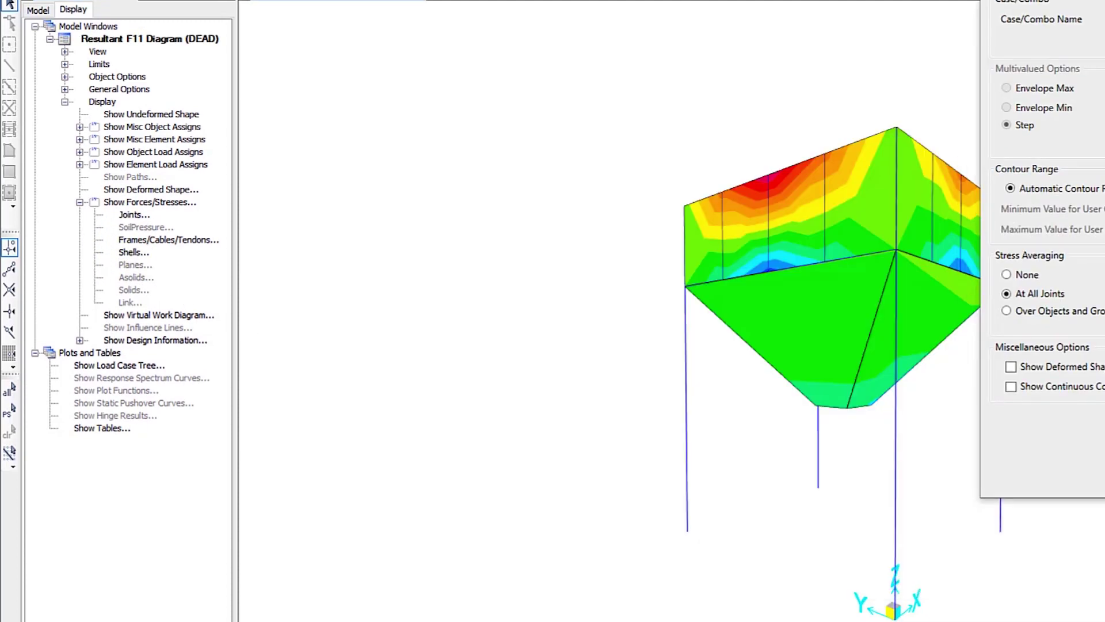
{"action": "key", "text": "Escape"}
Step: Display DEAD joint reactions as arrows with values at the supports
{"action": "double_click", "coordinate": [138, 216]}
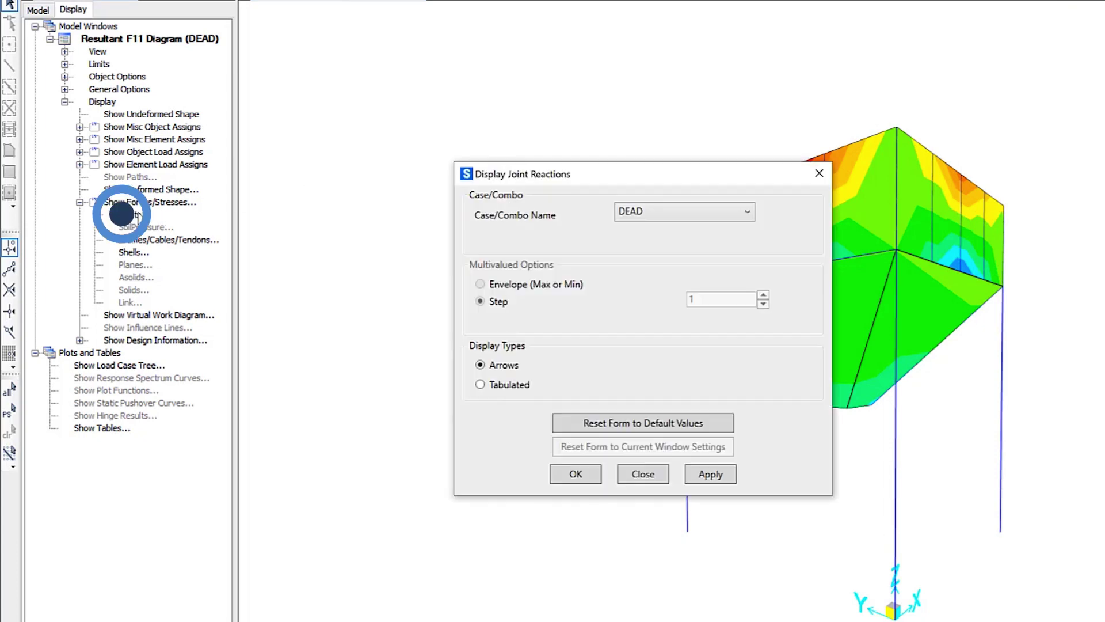
{"action": "left_click", "coordinate": [710, 474]}
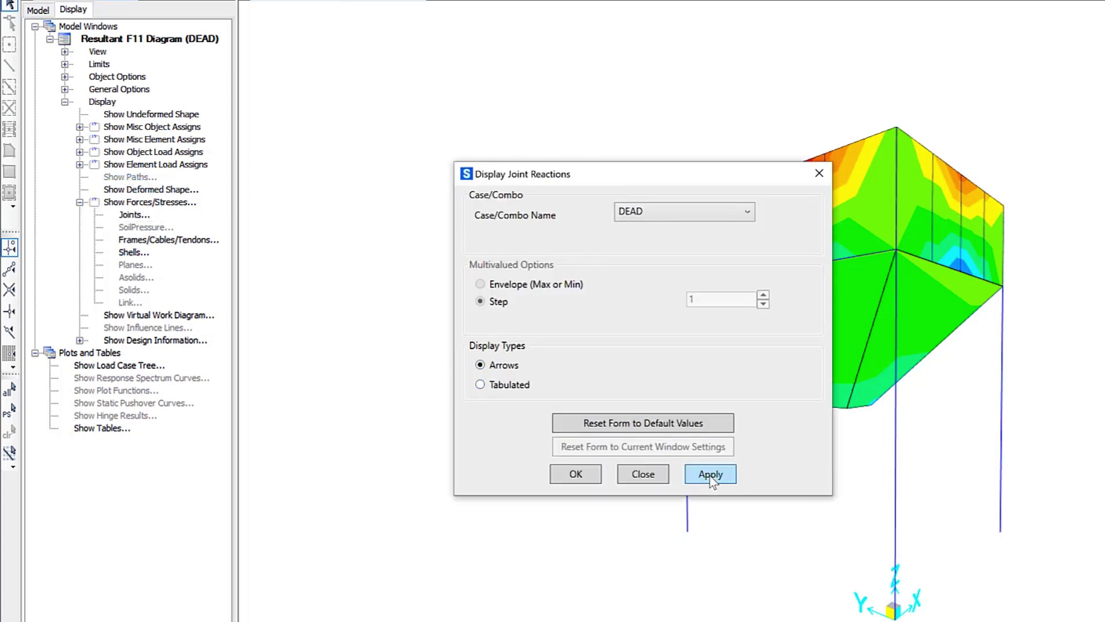
{"action": "left_click", "coordinate": [644, 473]}
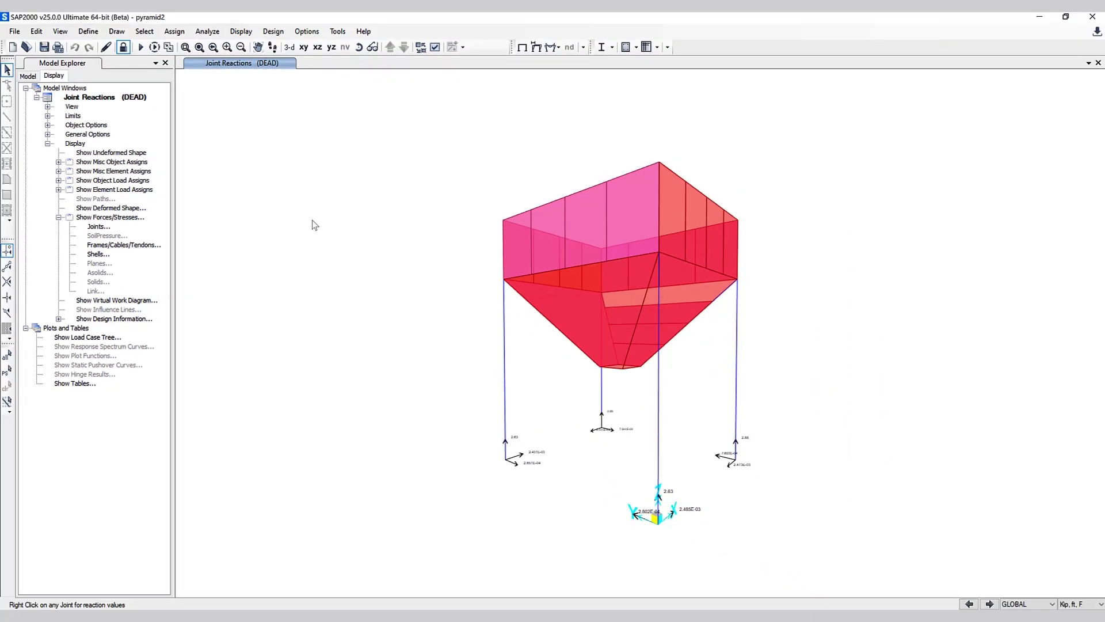